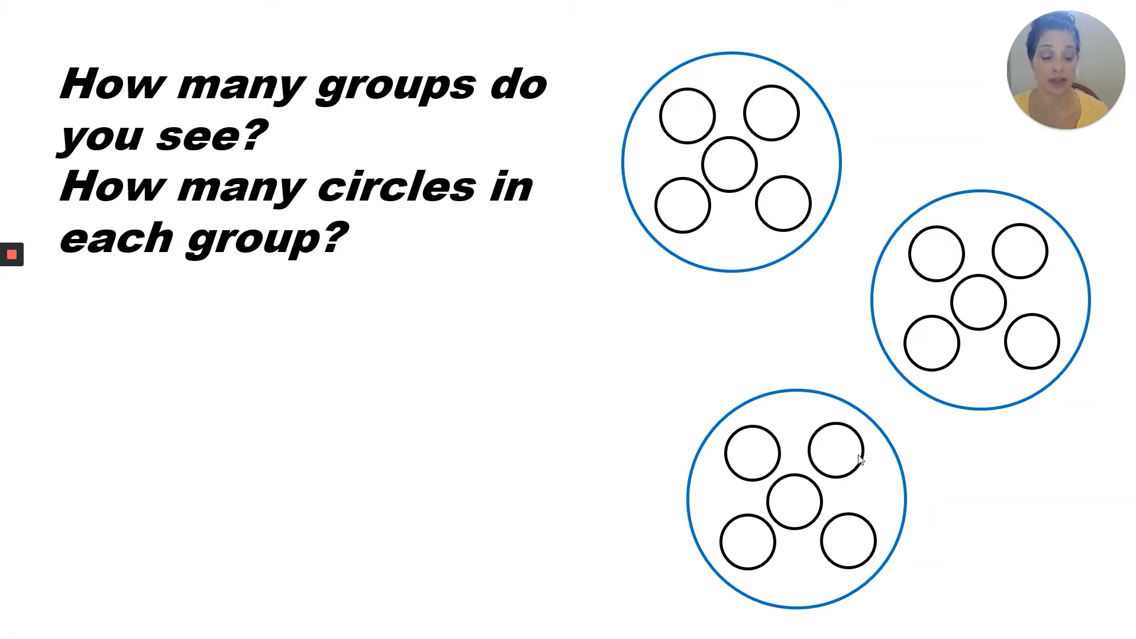
Reveal the red answer '3 x 5' on the 3 groups of 5 slide.
key("Right")
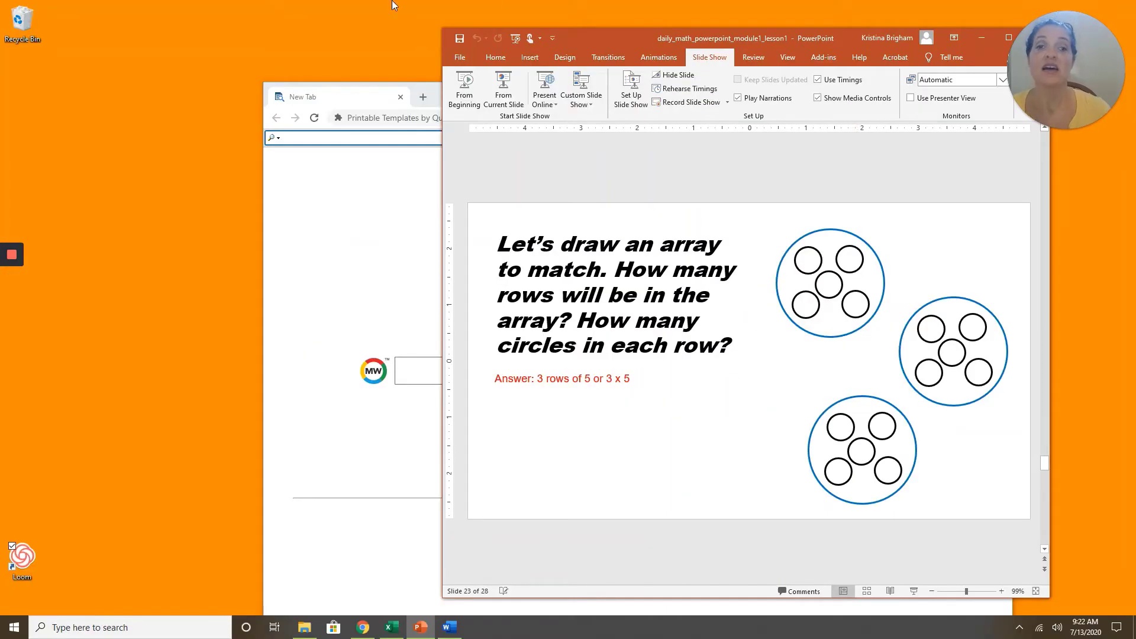
Bring Chrome forward, move it to the top of the screen, and show the Jamboard address note.
left_click(359, 104)
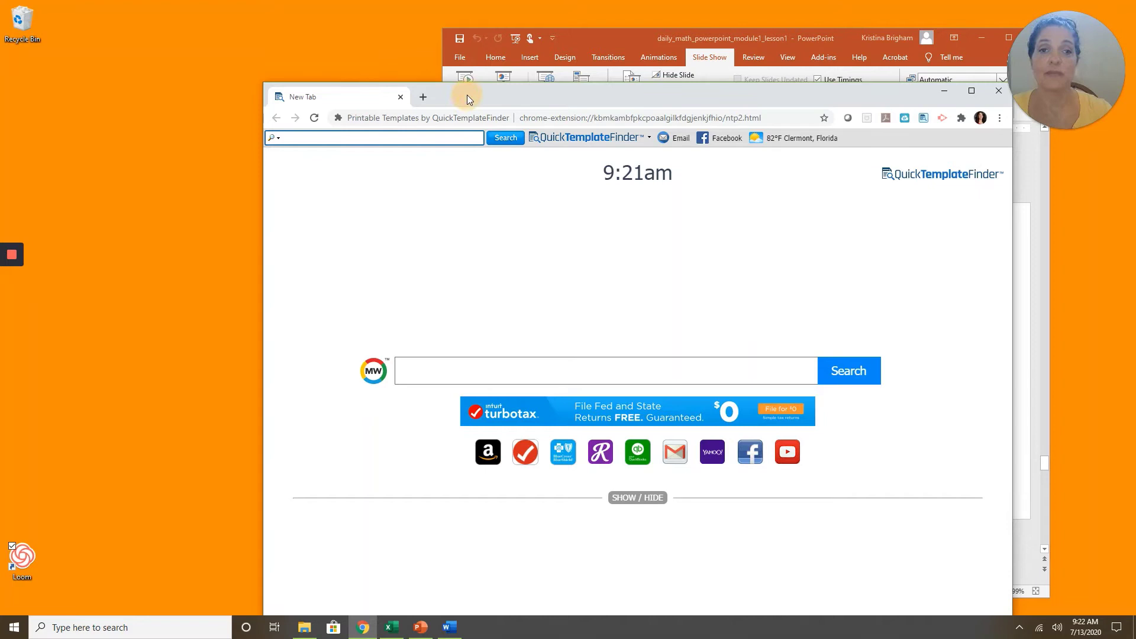
left_click_drag(467, 95, 483, 21)
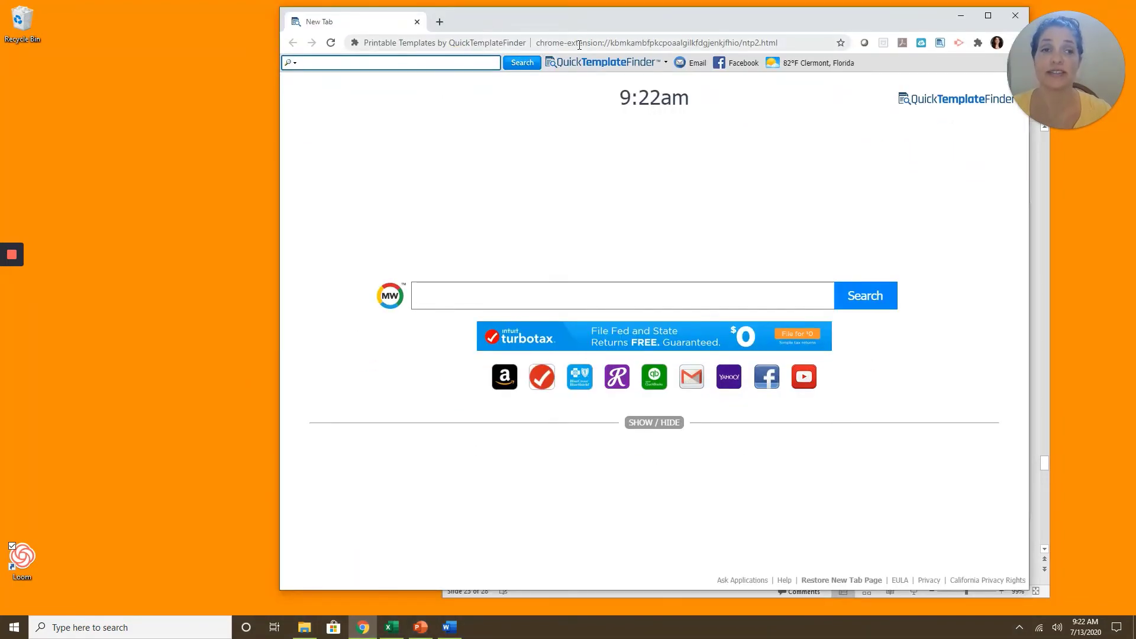
left_click(454, 629)
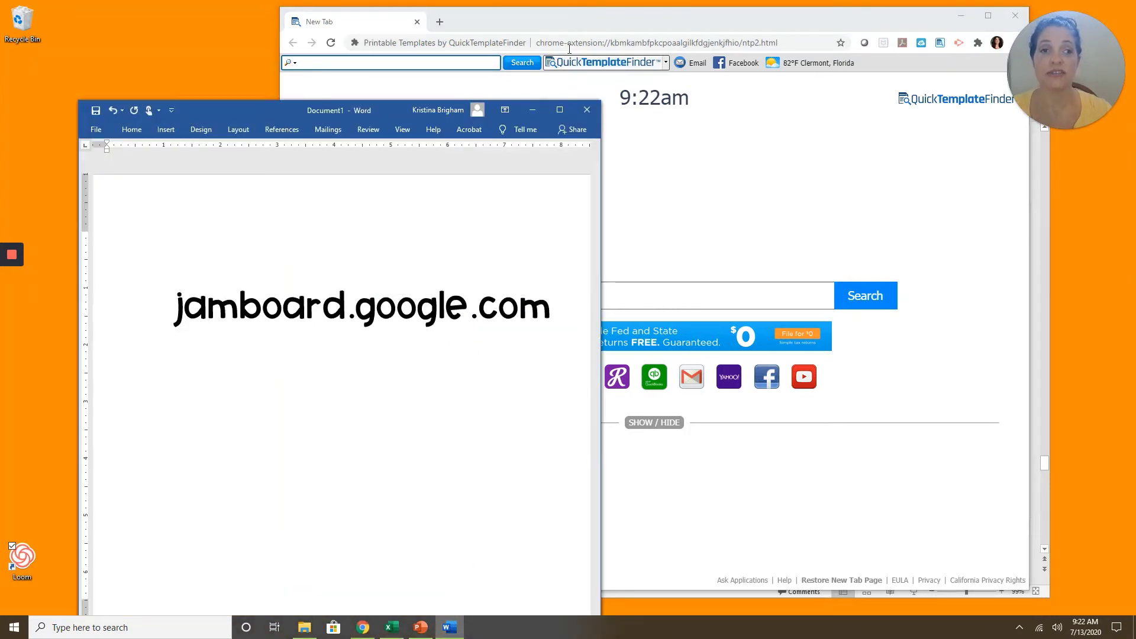
Replace Chrome's web address with jamboard.google.com and load the site.
left_click(661, 40)
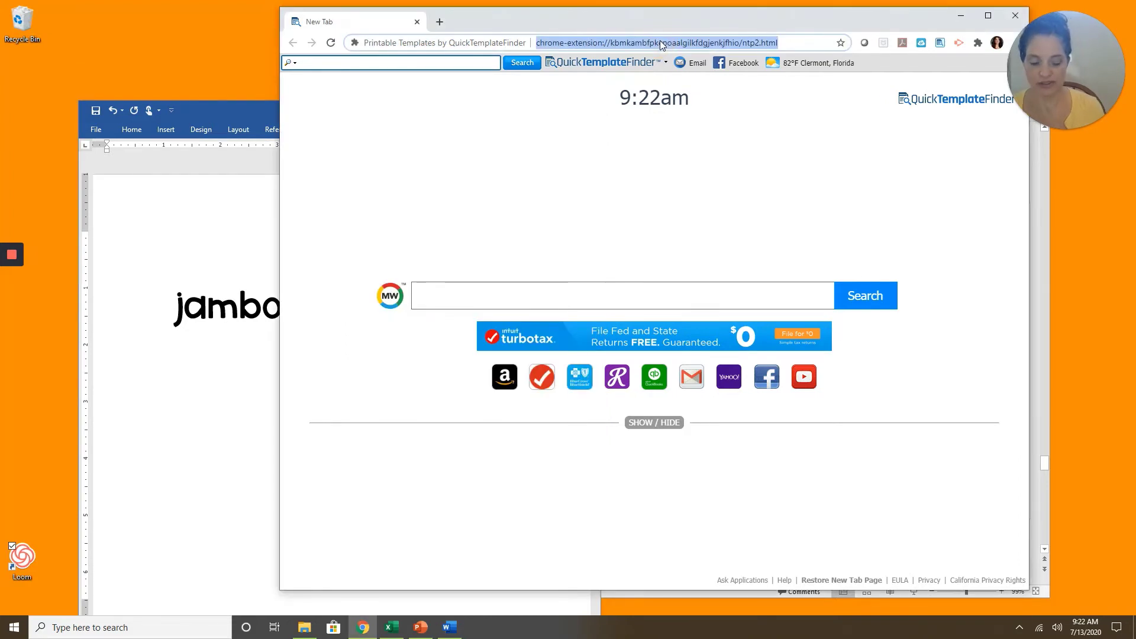
type("jam")
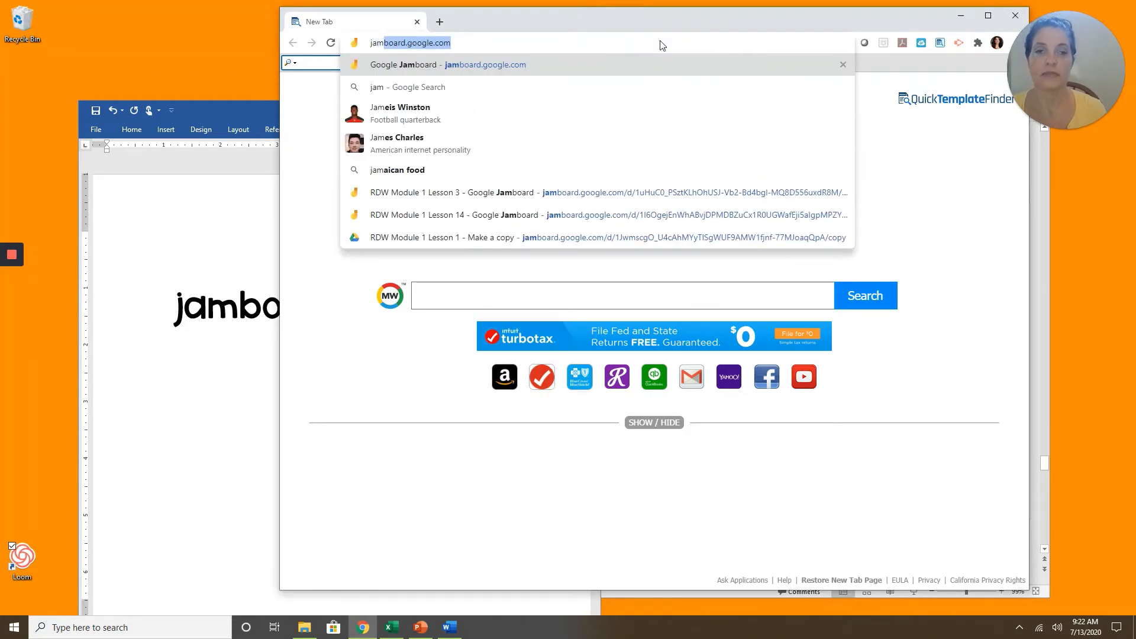
key("Return")
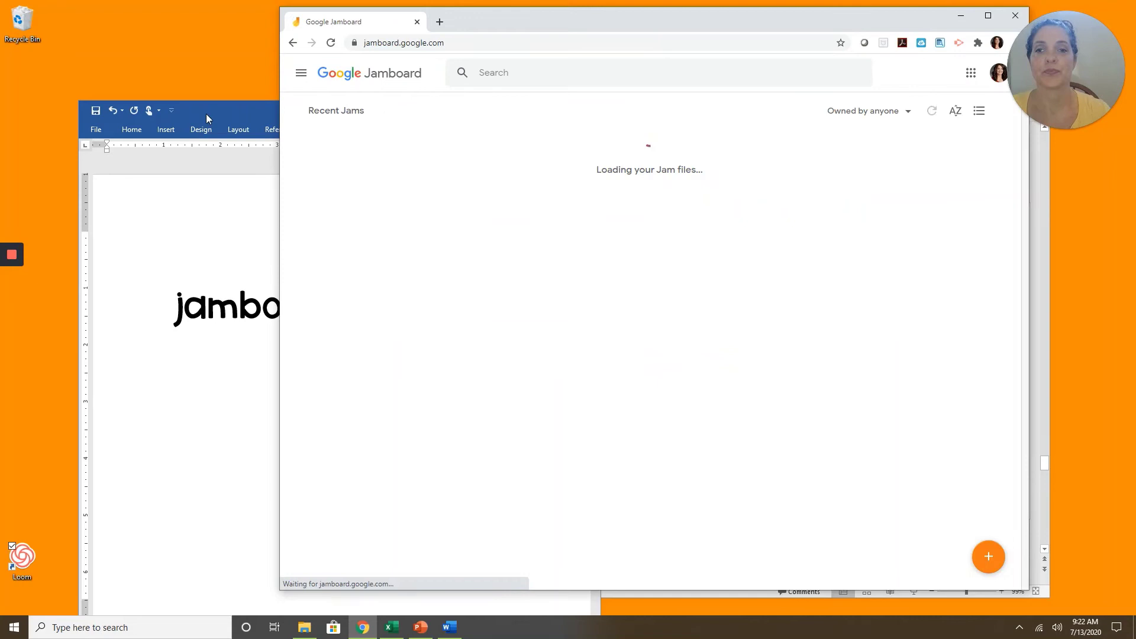
Shift the Word note left and start a new blank jam.
left_click_drag(206, 113, 179, 117)
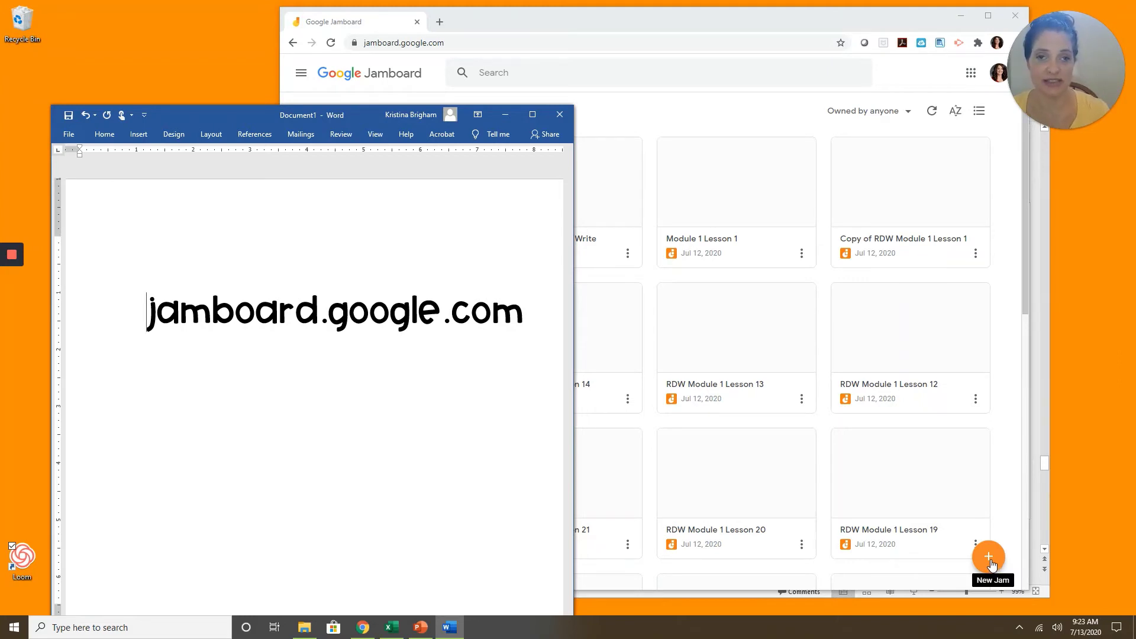
left_click(989, 560)
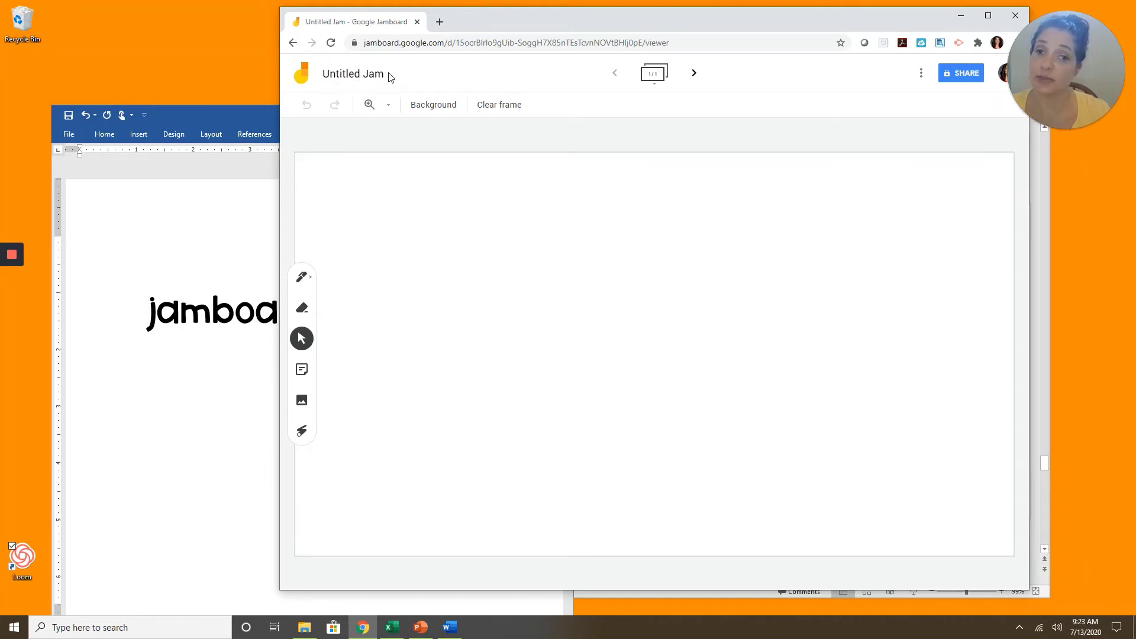
Rename 'Untitled Jam' to 'my jam', fixing a stray extra letter before confirming.
left_click(389, 74)
left_click(372, 75)
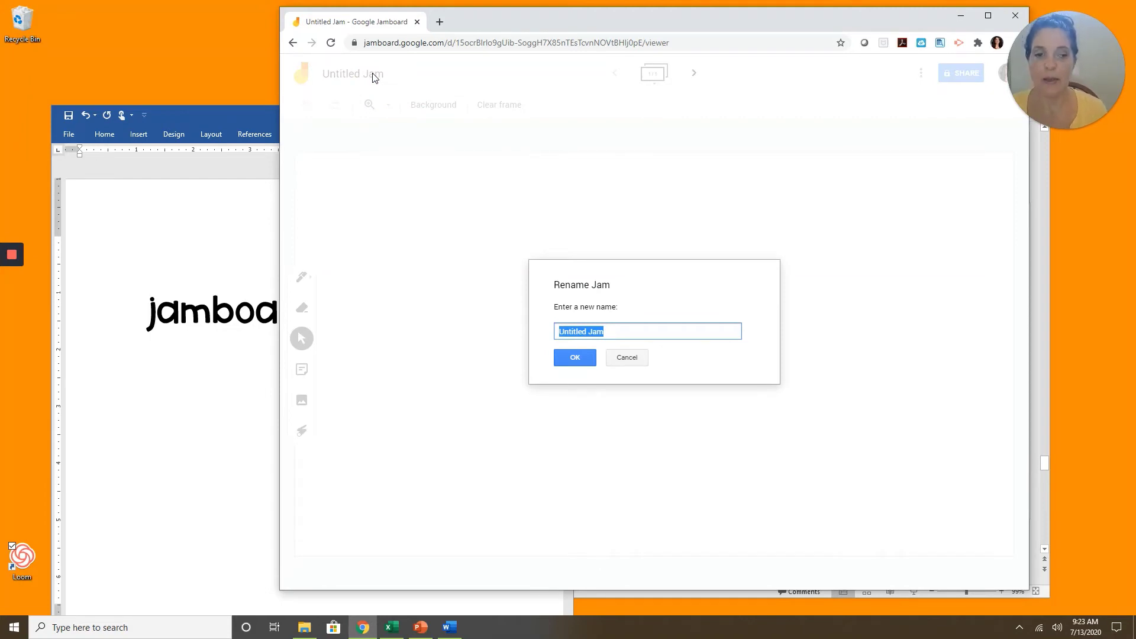
type("my jame")
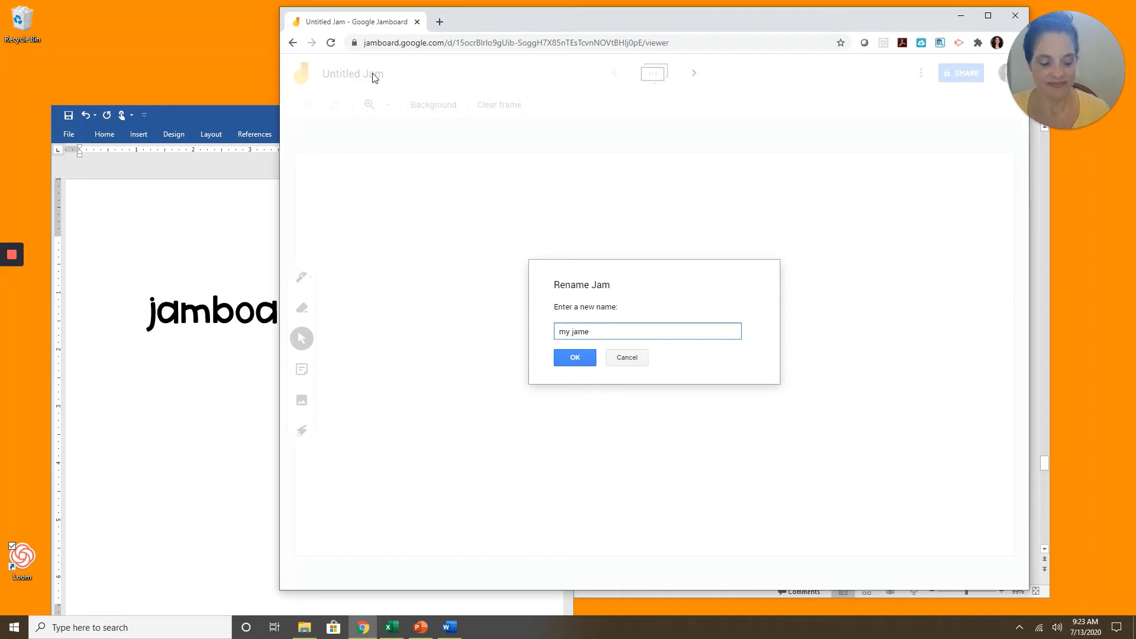
key("BackSpace")
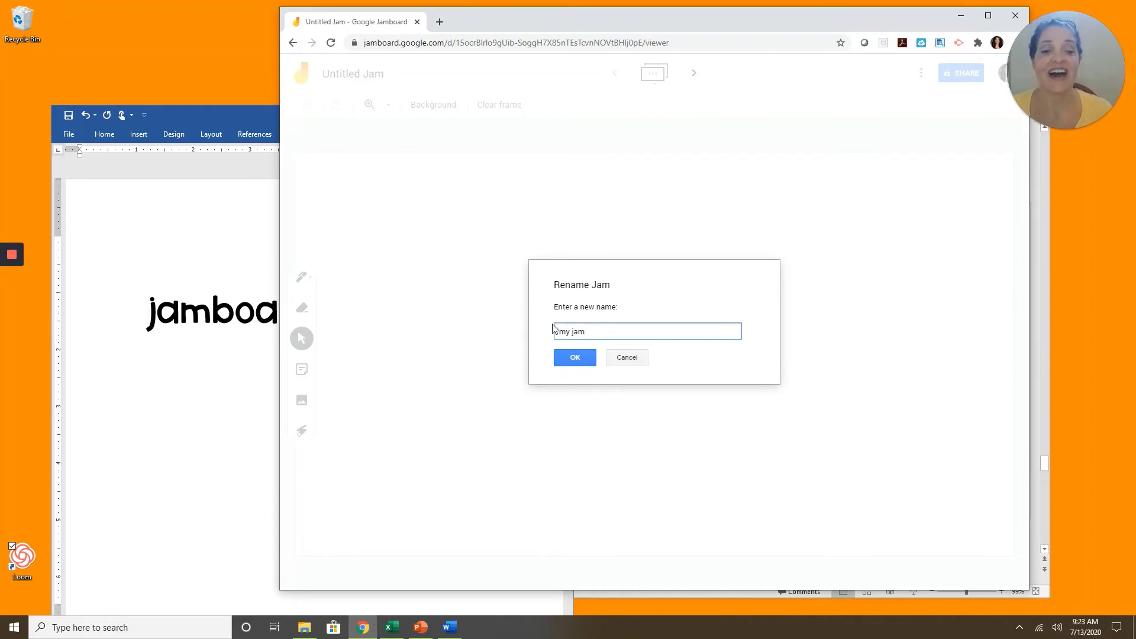
left_click(565, 359)
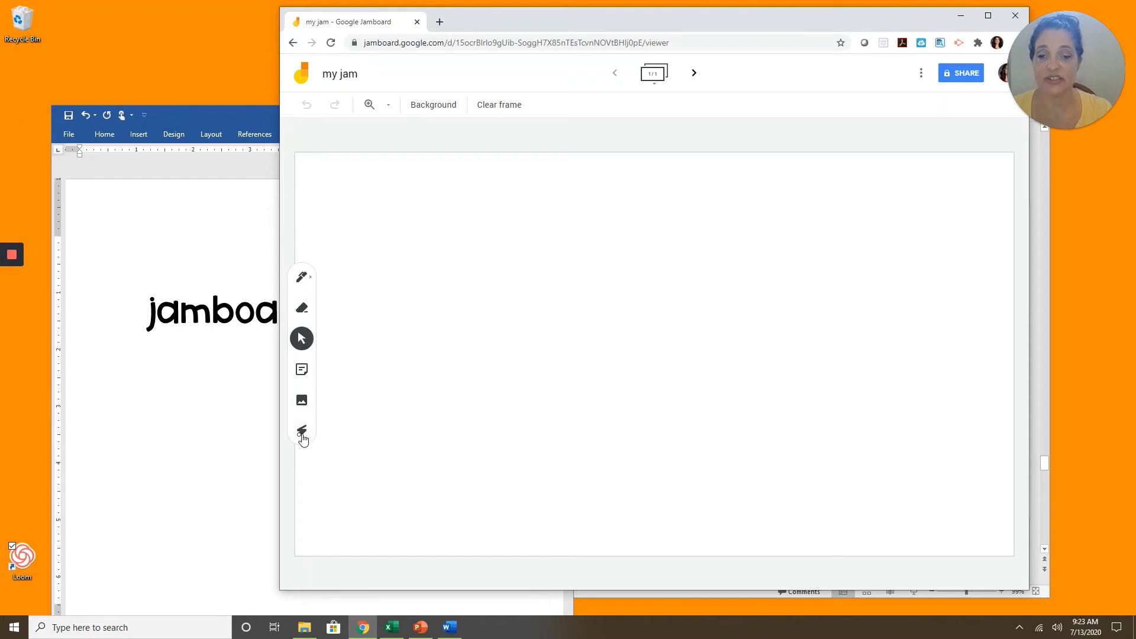
Set the pen to red, check the lesson slide, then return to the jam.
left_click(301, 278)
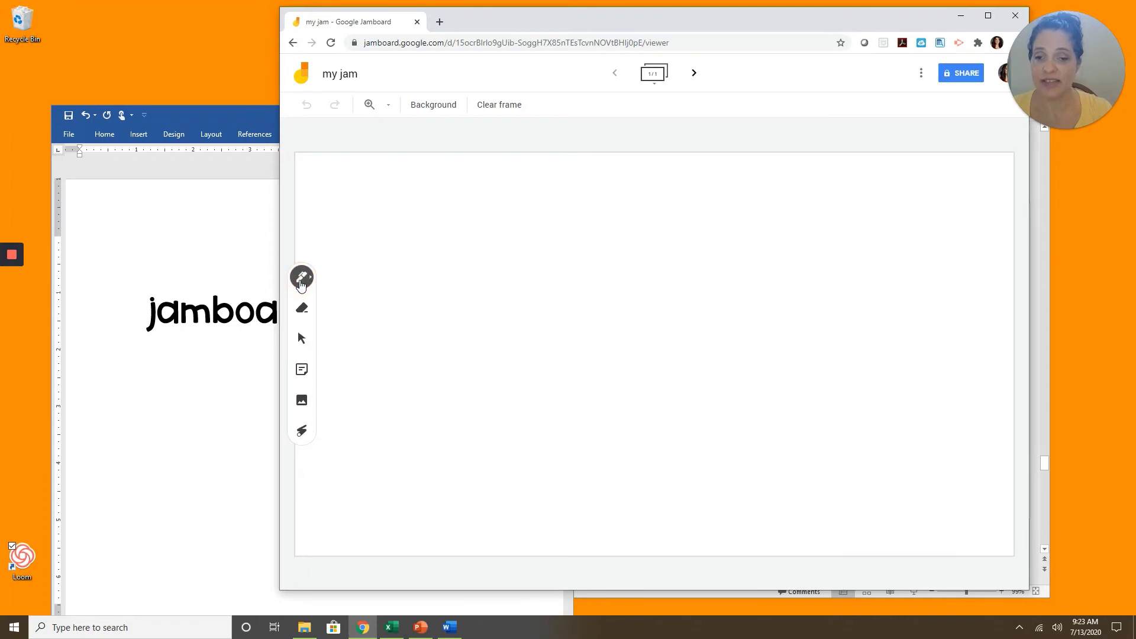
left_click(301, 278)
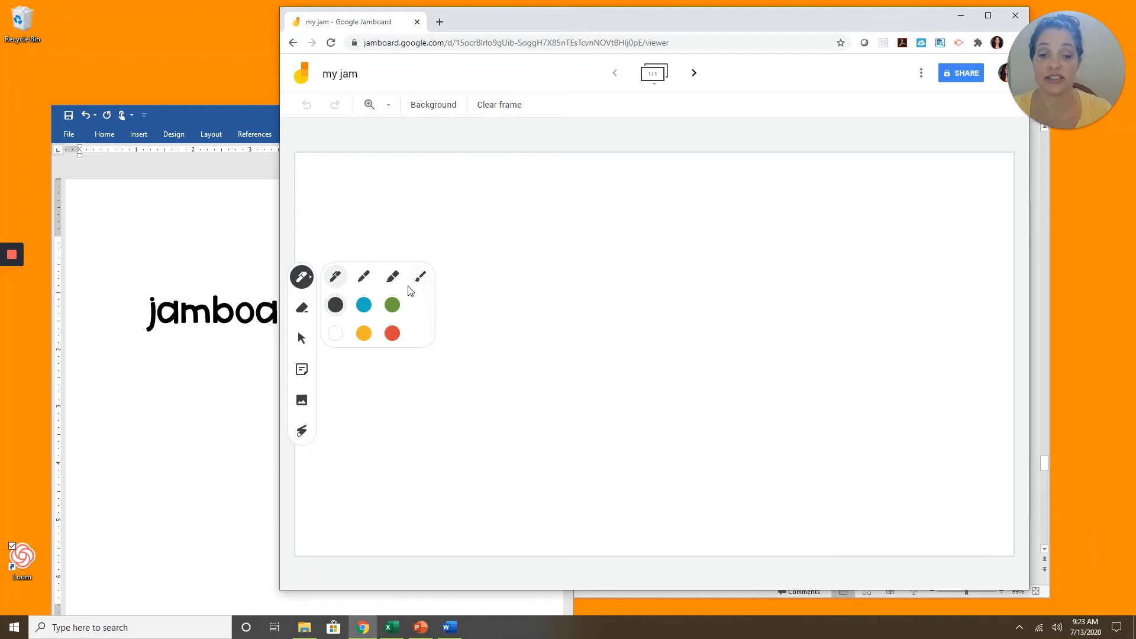
left_click(393, 334)
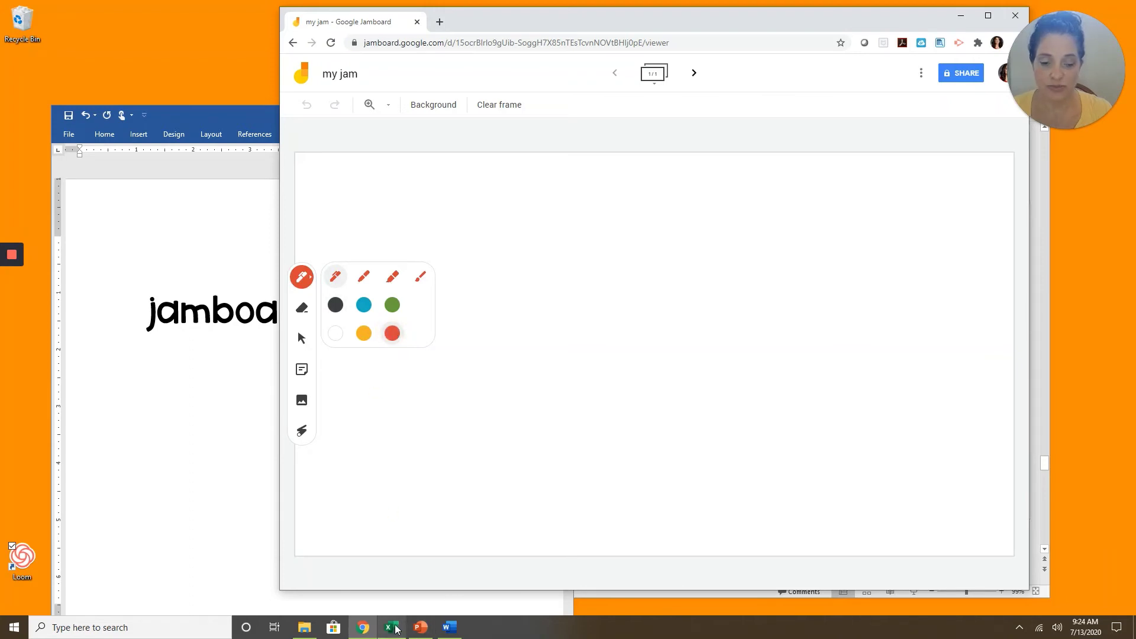
left_click(421, 628)
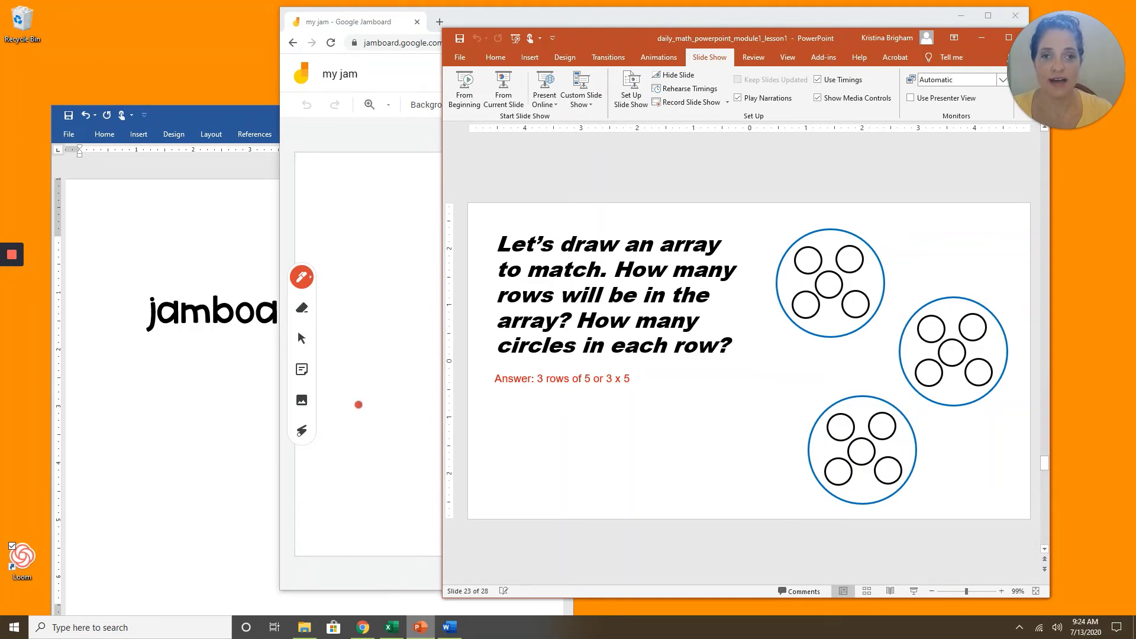
left_click(515, 23)
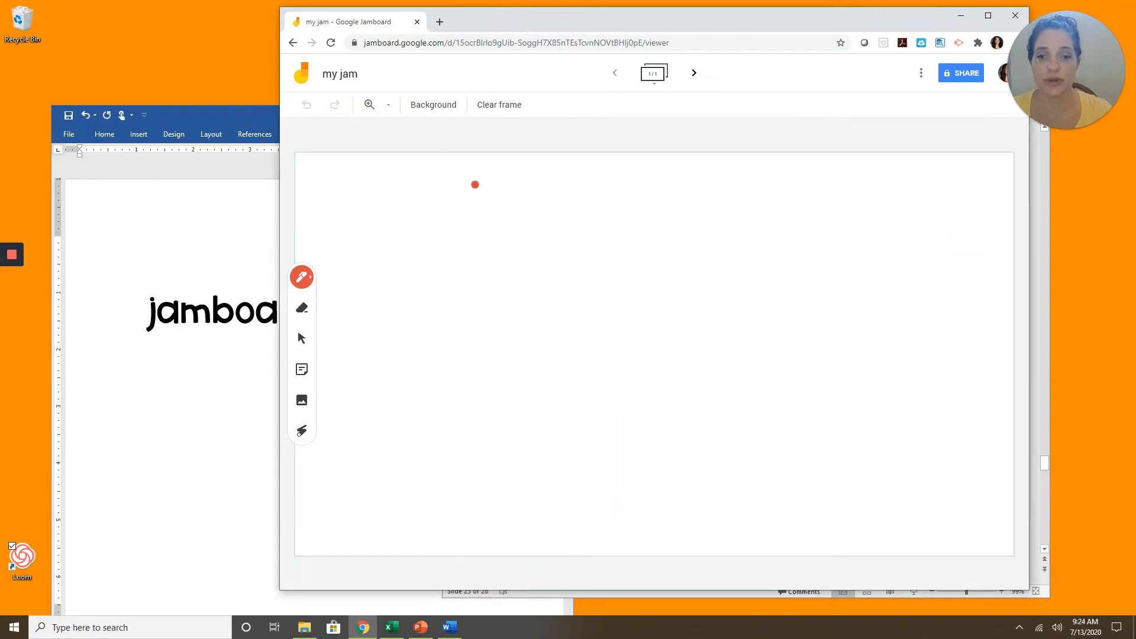
Draw red rows numbered 1, 2, 3, each with five small circles.
left_click(469, 266)
left_click_drag(469, 263, 561, 264)
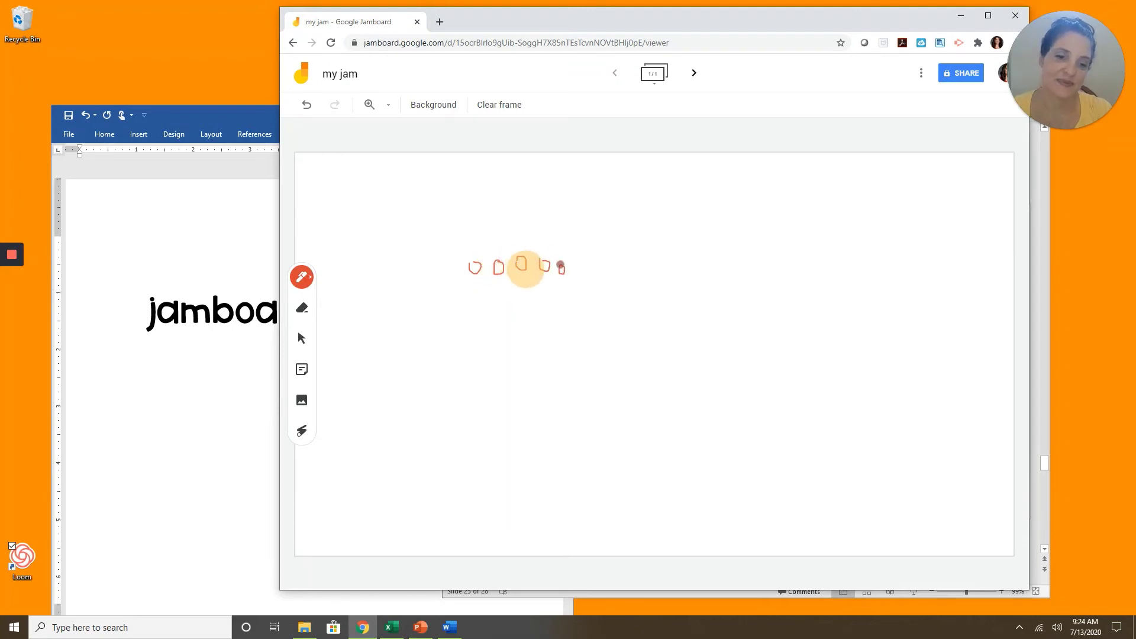
left_click_drag(443, 263, 452, 365)
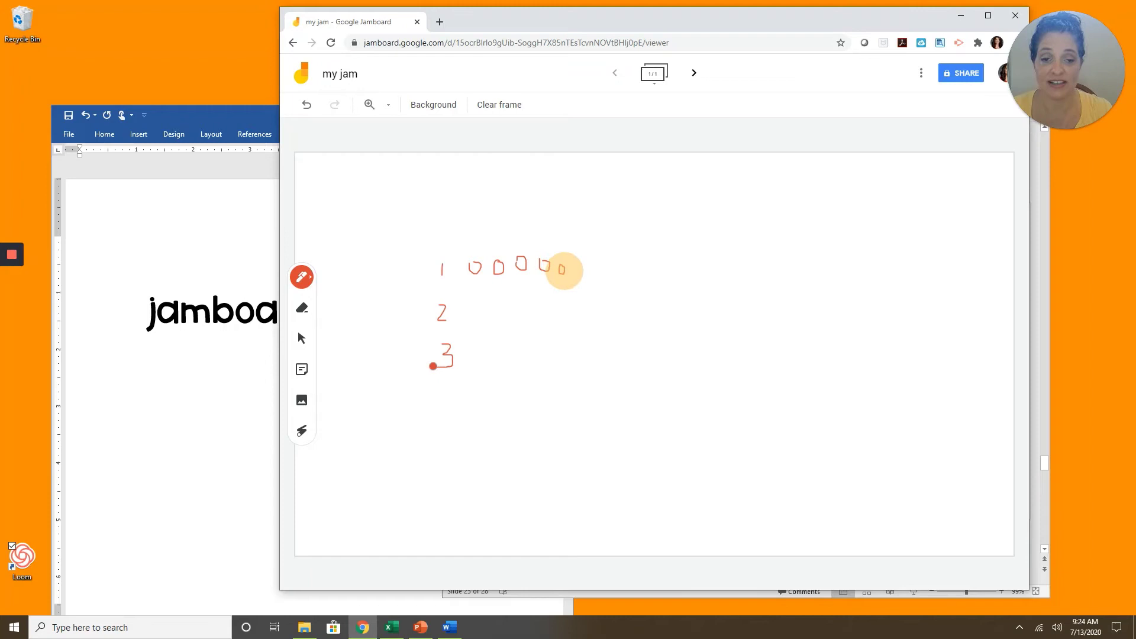
mouse_move(478, 299)
left_mouse_down()
mouse_move(528, 312)
mouse_move(570, 301)
left_mouse_up()
mouse_move(477, 354)
left_mouse_down()
mouse_move(480, 364)
mouse_move(479, 355)
mouse_move(571, 347)
left_mouse_up()
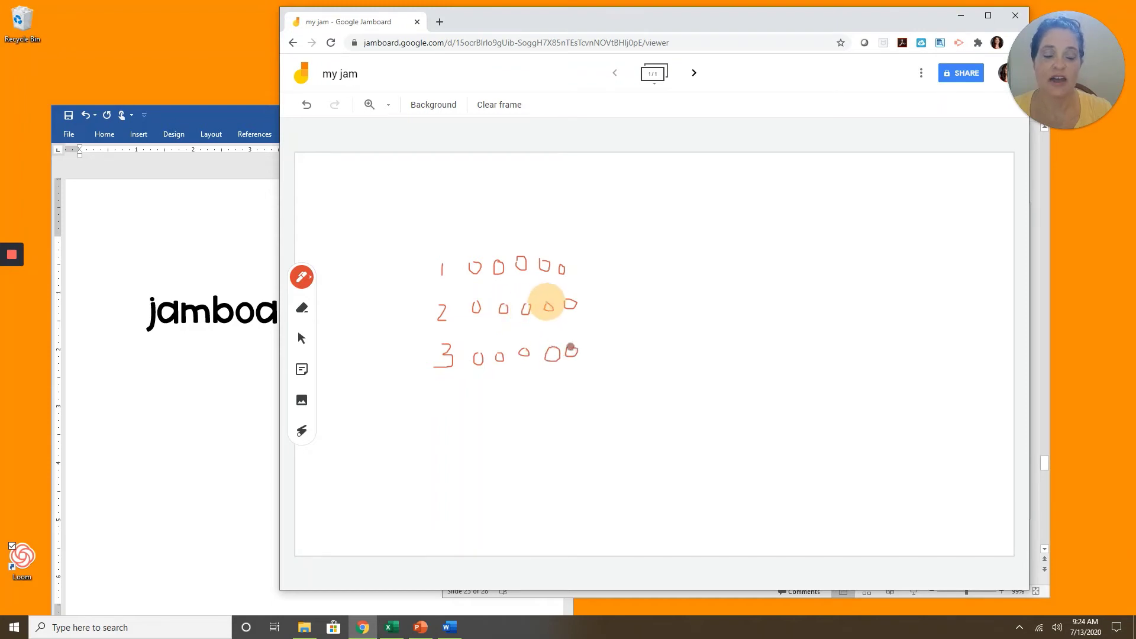
Add a sticky note reading 'My array has 3 rows of 5.' and dismiss the empty second note.
left_click(302, 371)
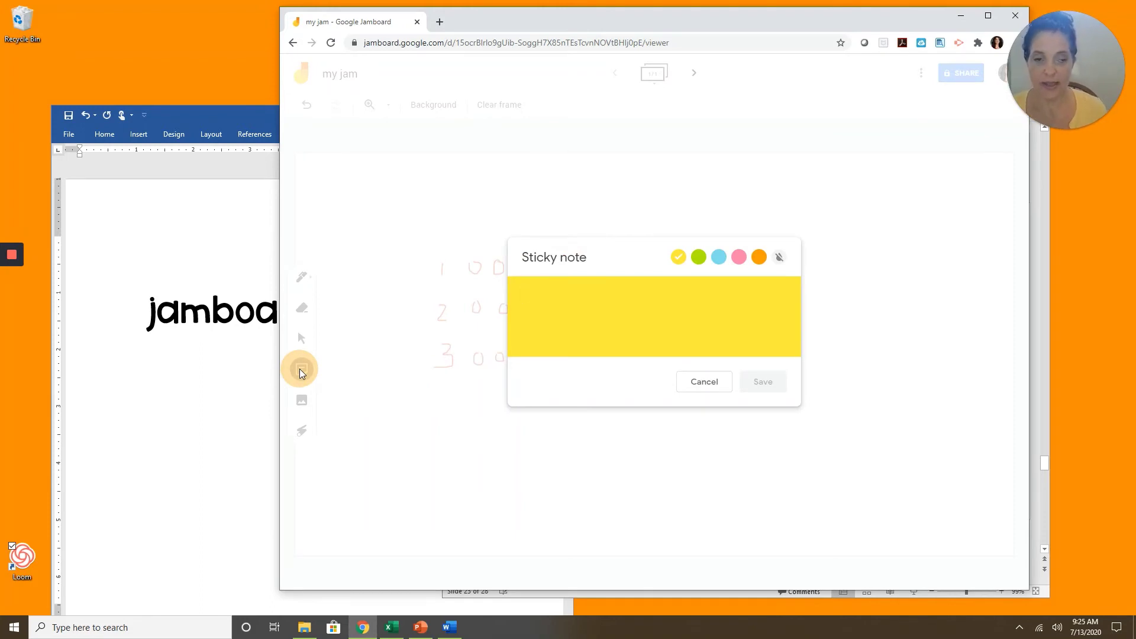
type("My array has 3 rows of 5.")
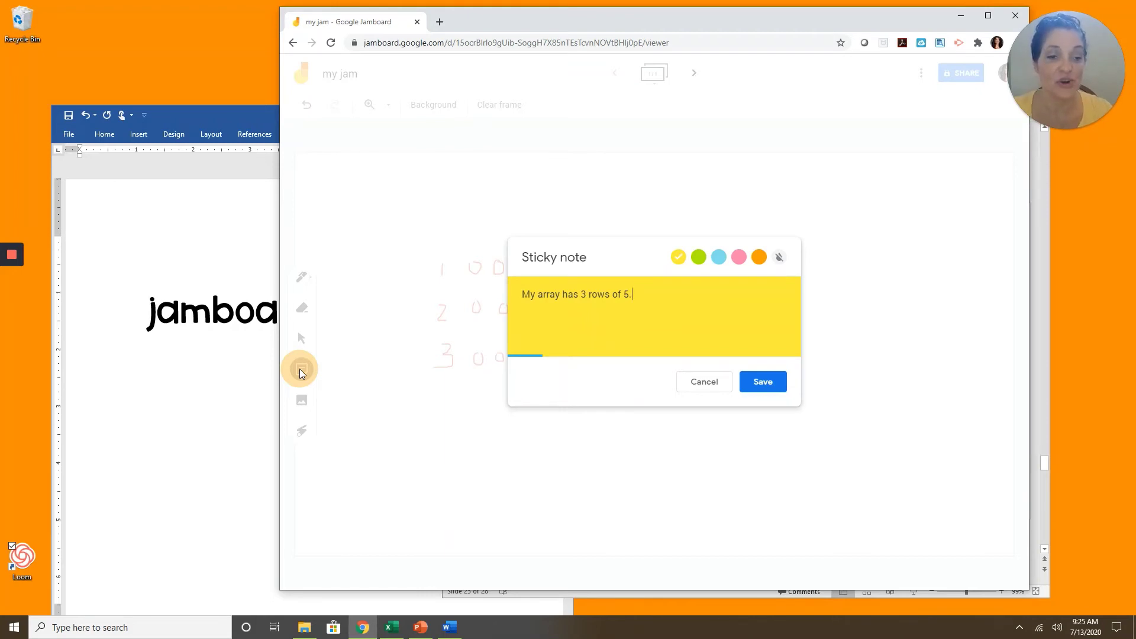
left_click(768, 382)
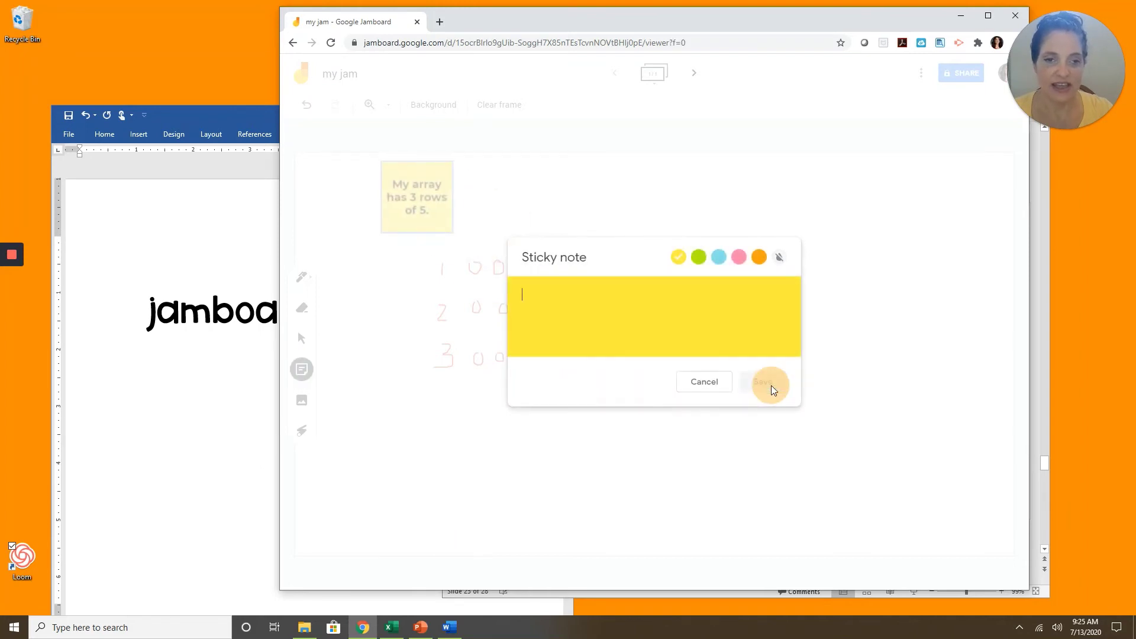
left_click(704, 383)
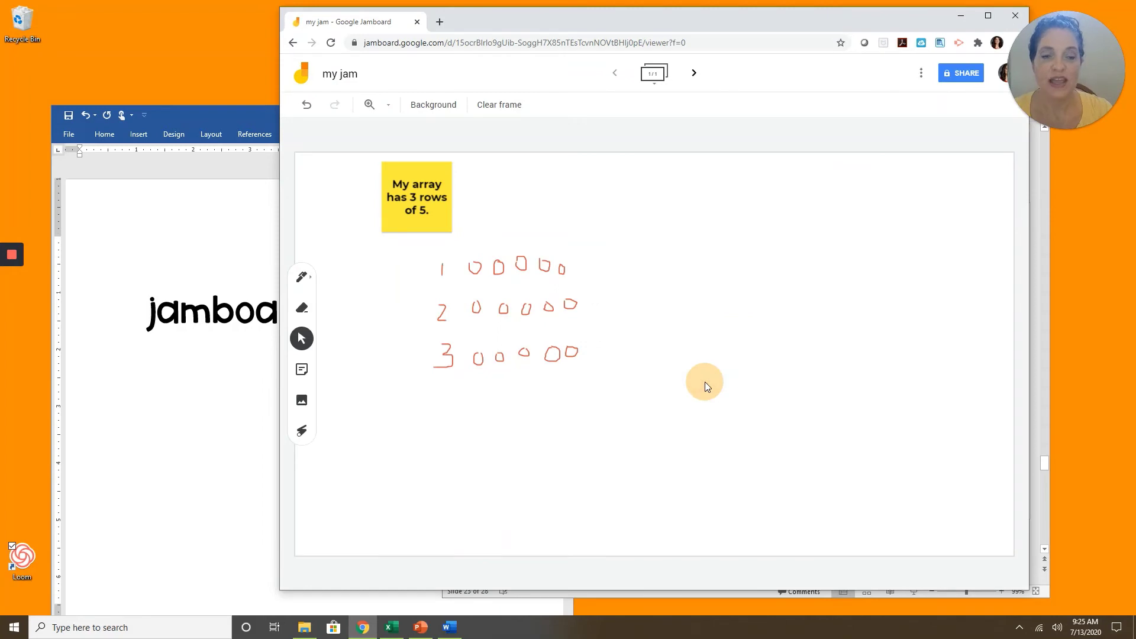
Enlarge the sticky note and place it to the right of the red rows.
left_click(416, 186)
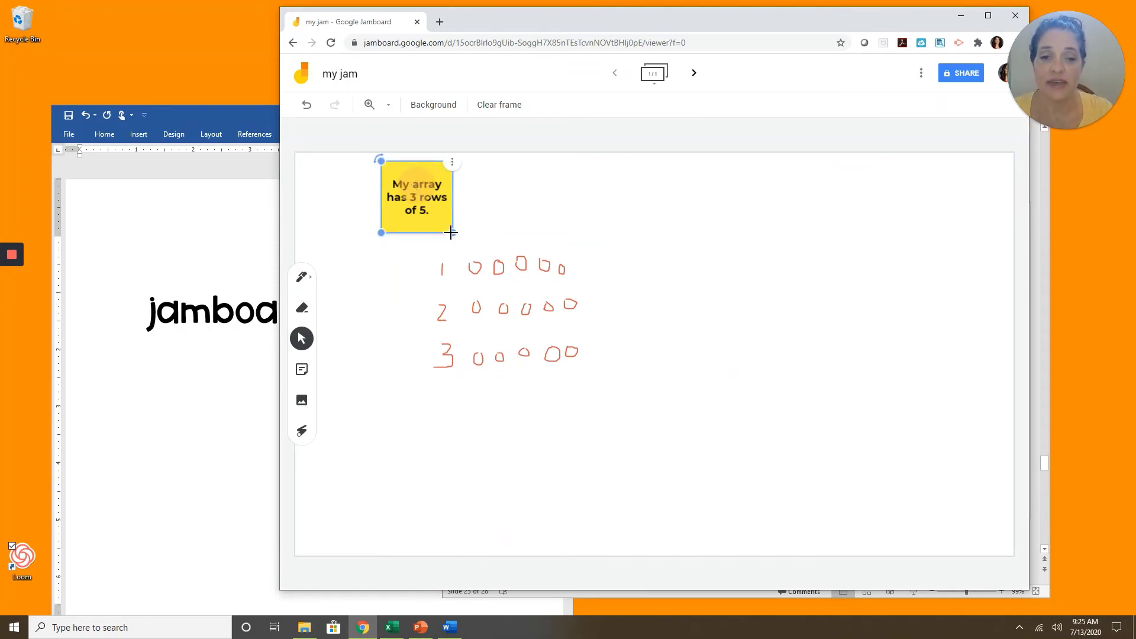
mouse_move(452, 232)
left_mouse_down()
mouse_move(643, 431)
mouse_move(479, 260)
left_mouse_up()
mouse_move(428, 191)
left_mouse_down()
mouse_move(763, 209)
mouse_move(772, 275)
left_mouse_up()
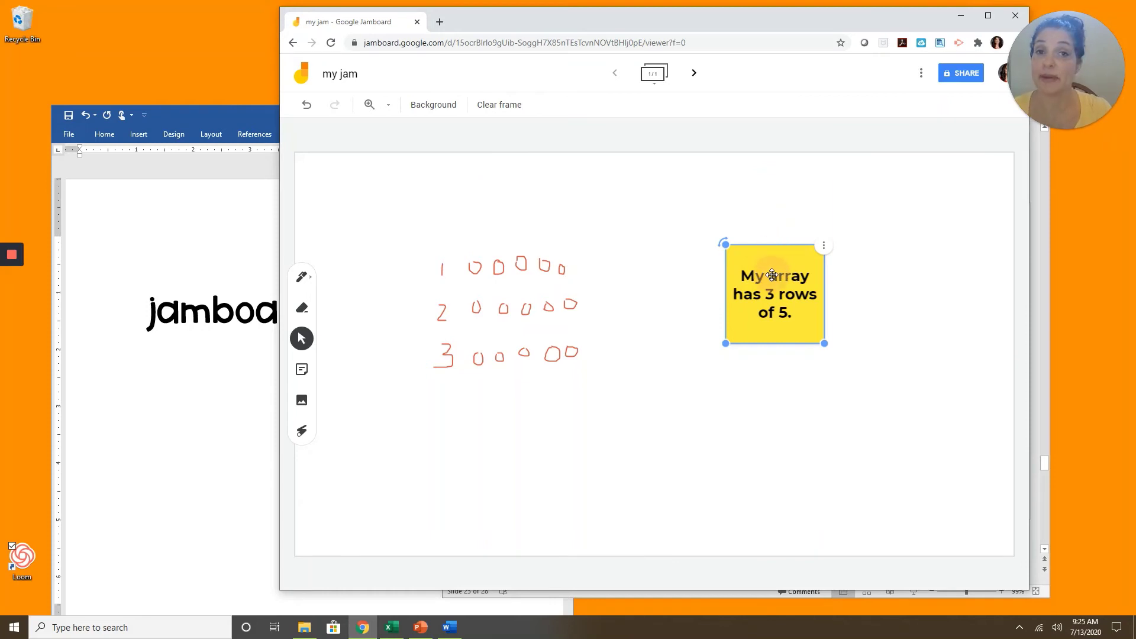
left_click(970, 50)
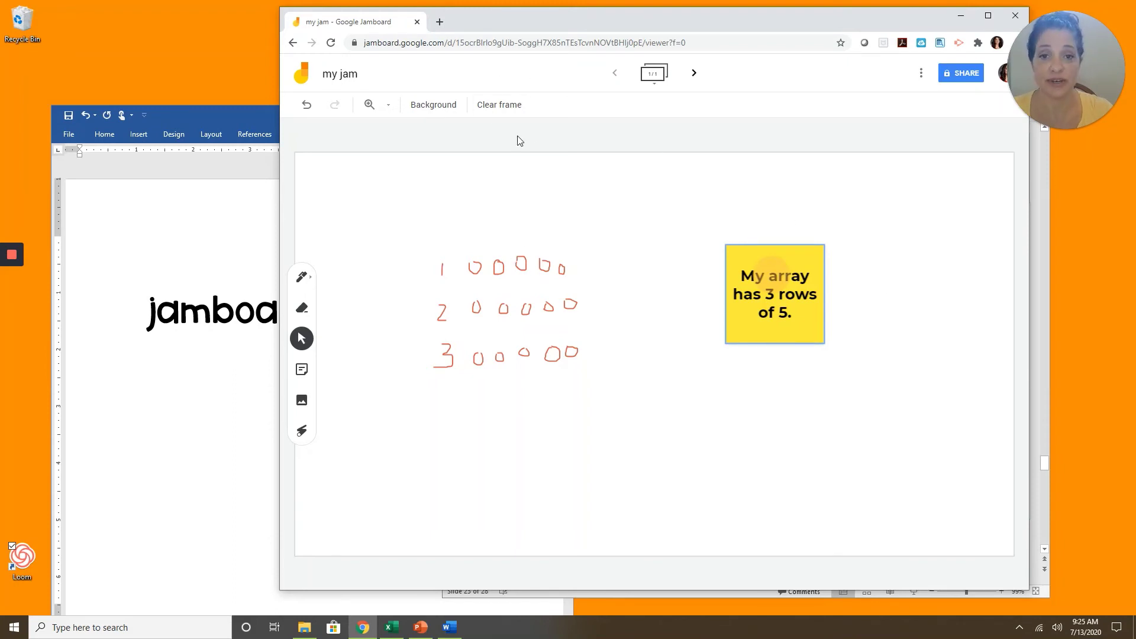
Clear the frame and bring up the 'Read. Draw. Write.' slide for 5+5+5.
left_click(504, 113)
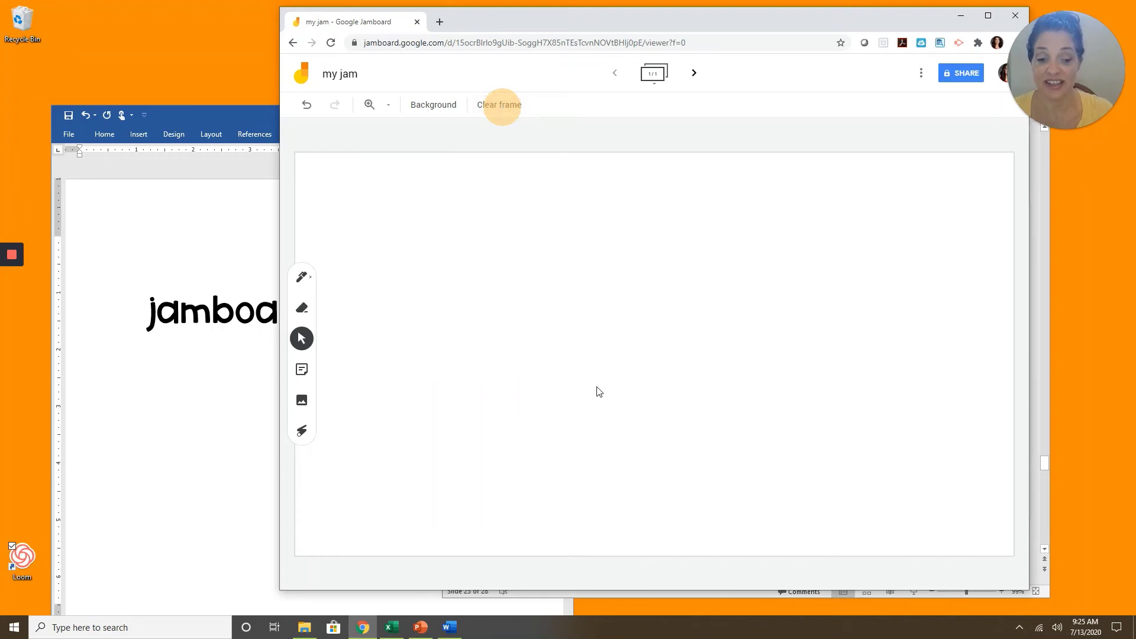
left_click(420, 629)
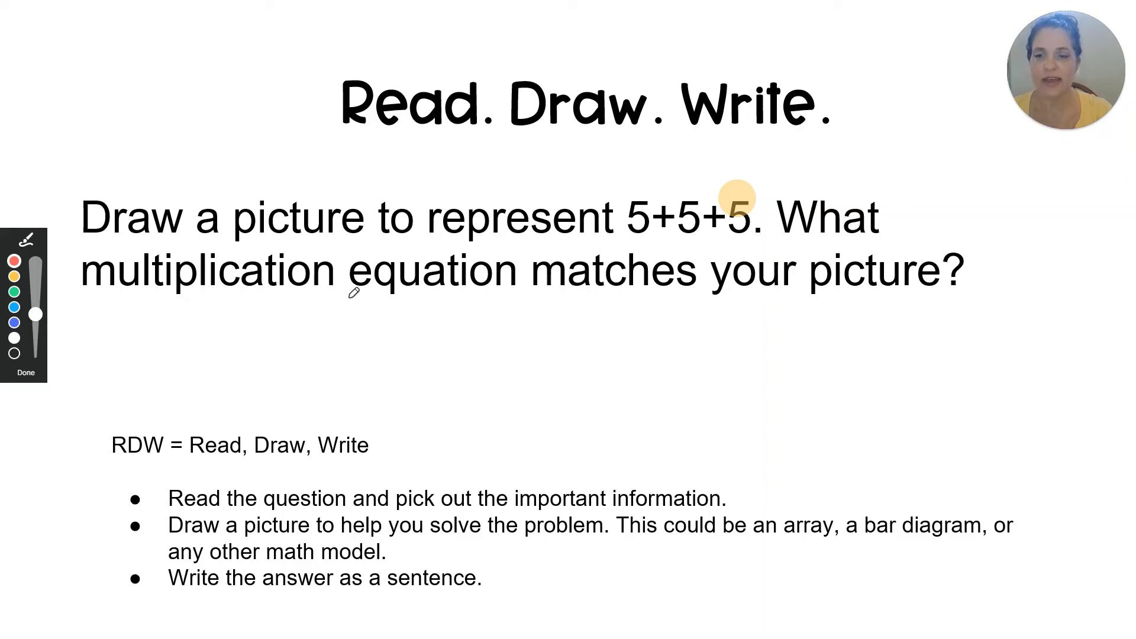
Underline 'equation' on the slide, then return to the blank Jamboard frame.
left_click_drag(355, 290, 517, 292)
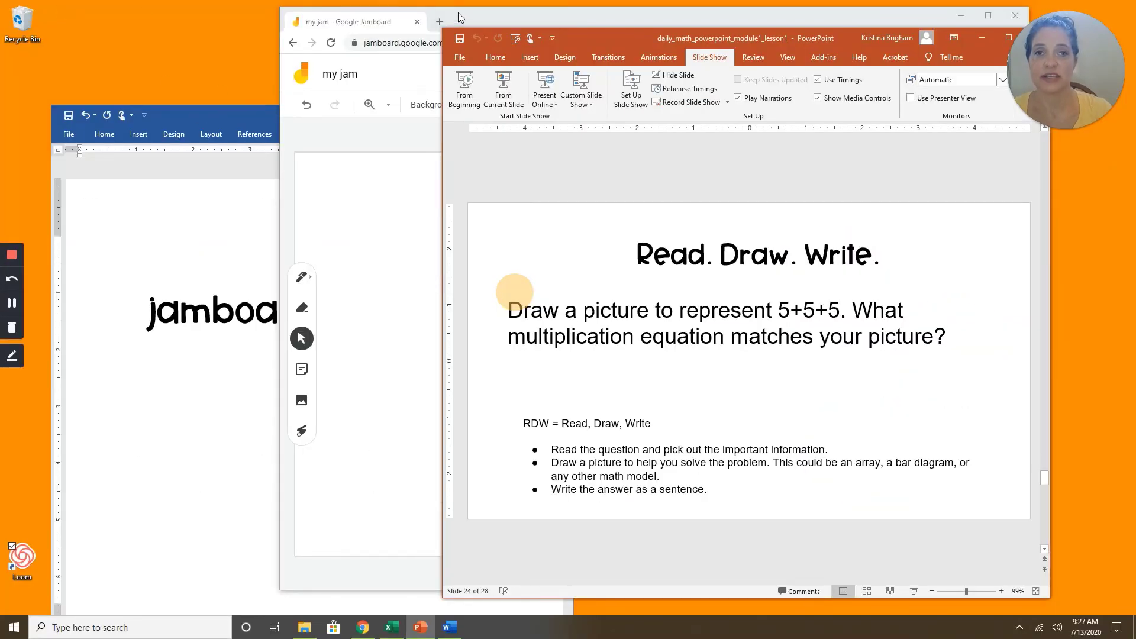
left_click(471, 16)
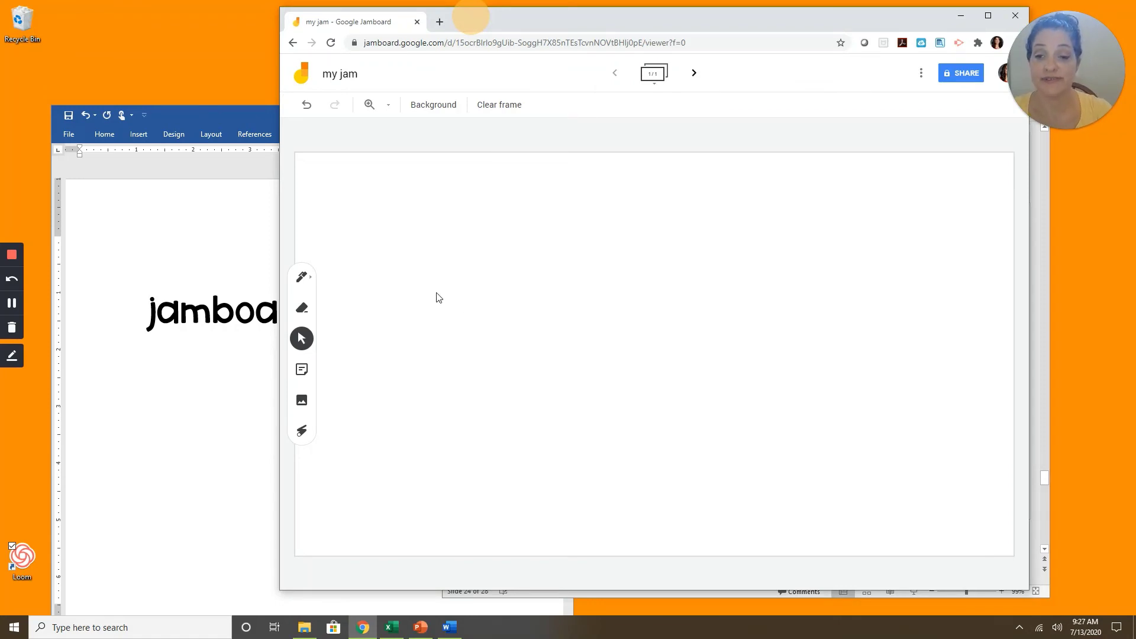
Draw the first row of five red X's and number the rows 1, 2, 3.
left_click(303, 281)
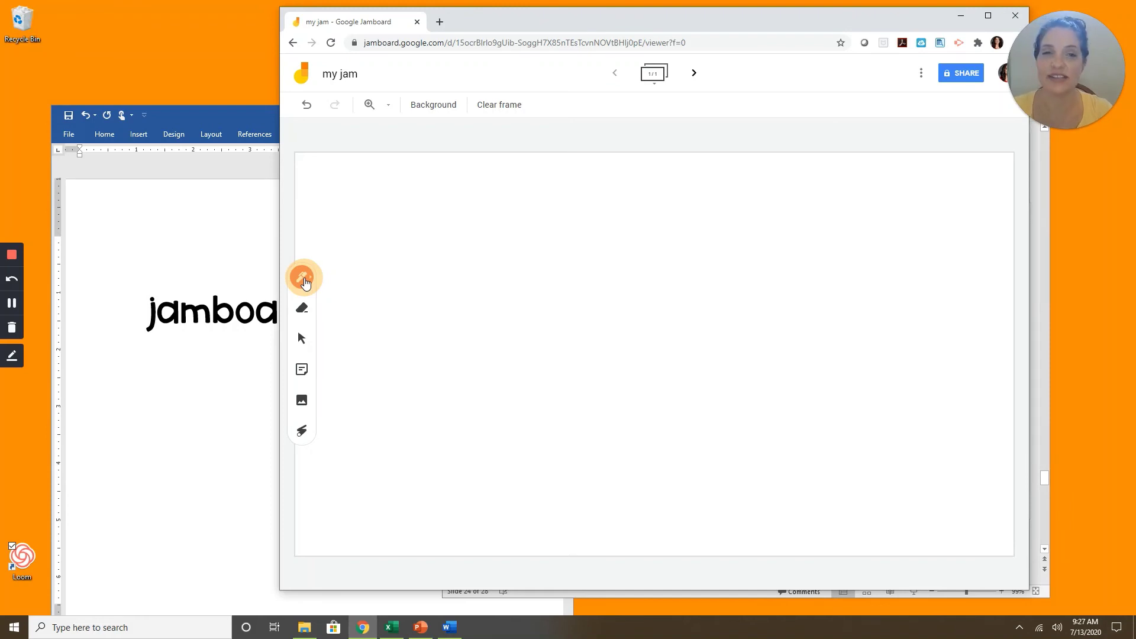
mouse_move(471, 253)
left_mouse_down()
mouse_move(501, 278)
mouse_move(475, 279)
mouse_move(632, 265)
mouse_move(602, 285)
left_mouse_up()
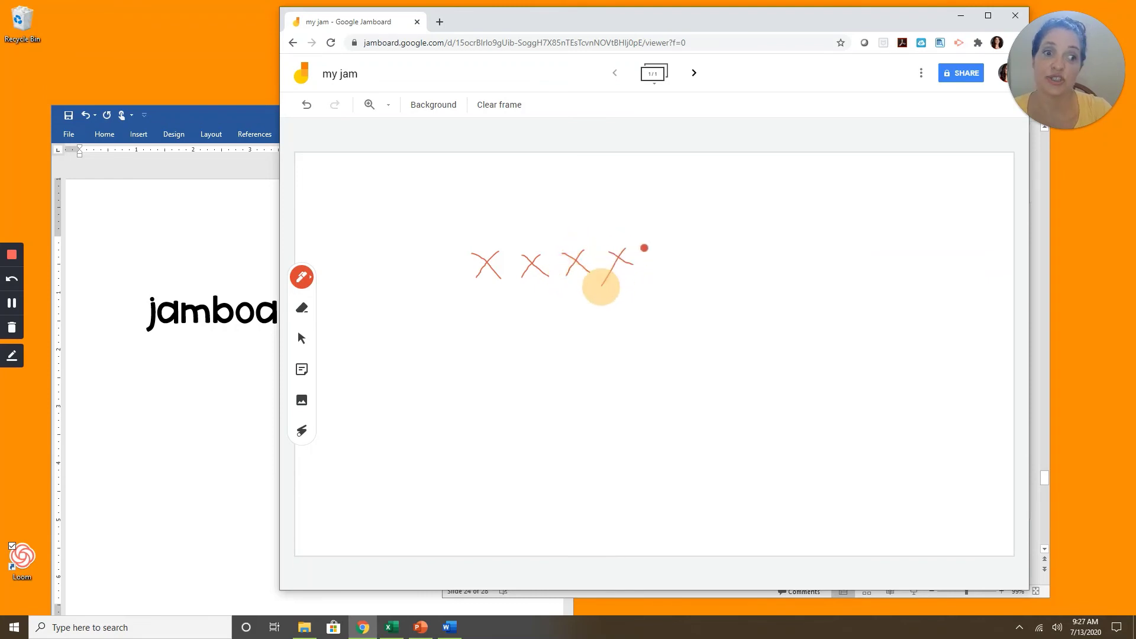
mouse_move(645, 246)
left_mouse_down()
mouse_move(671, 262)
mouse_move(635, 277)
left_mouse_up()
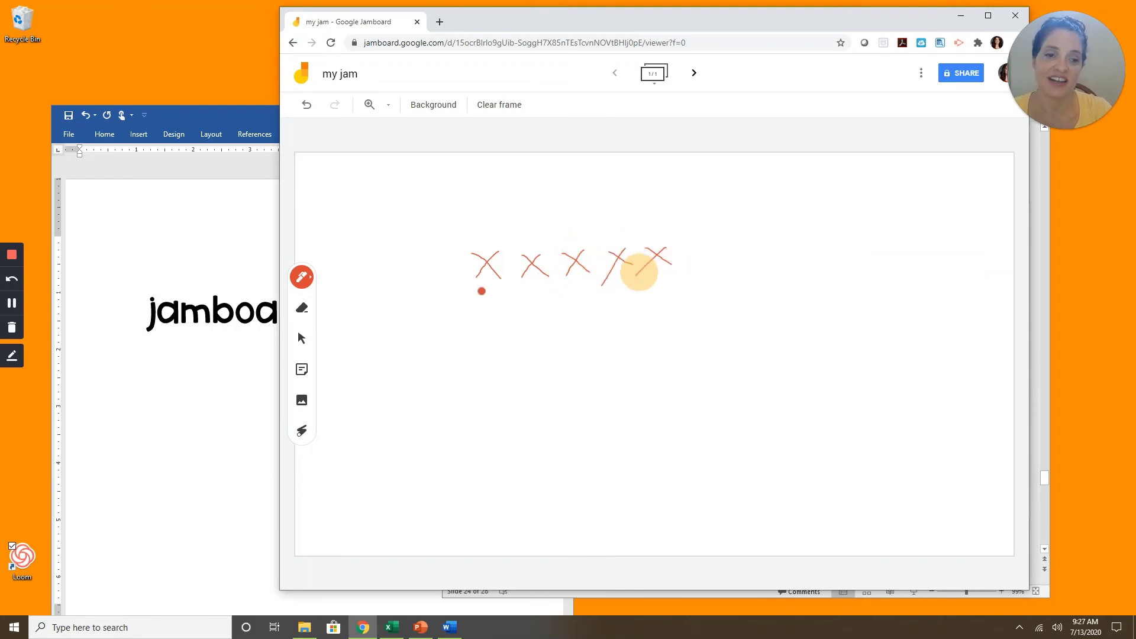
mouse_move(435, 249)
left_mouse_down()
mouse_move(432, 282)
mouse_move(460, 335)
mouse_move(468, 382)
mouse_move(444, 397)
left_mouse_up()
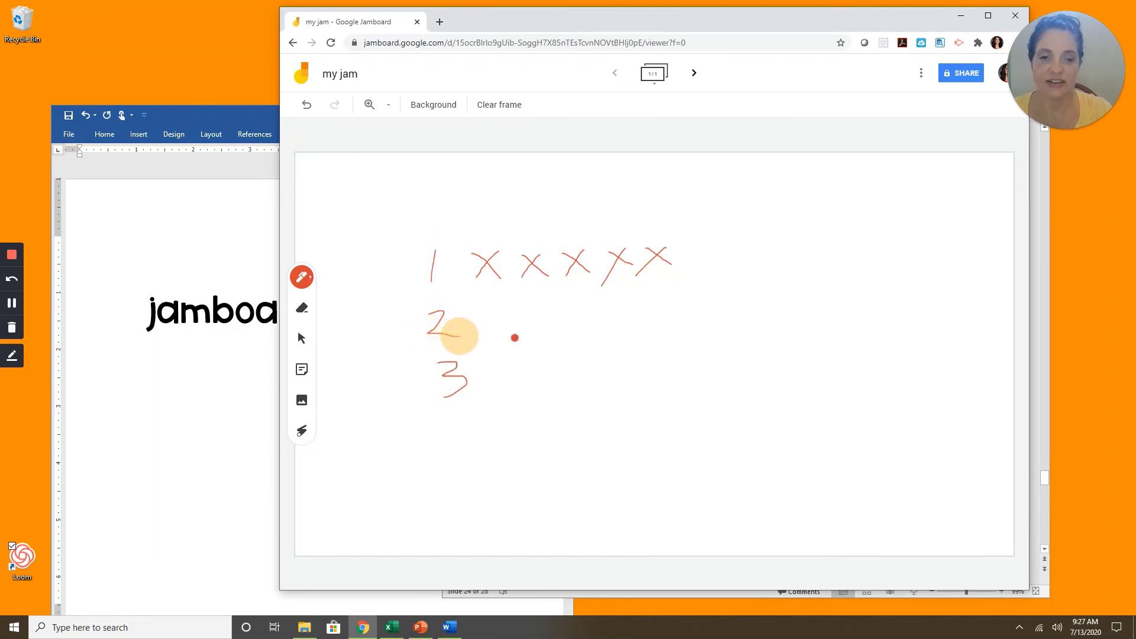
mouse_move(489, 312)
left_mouse_down()
mouse_move(505, 330)
mouse_move(484, 331)
mouse_move(639, 326)
mouse_move(615, 341)
mouse_move(689, 328)
mouse_move(660, 336)
left_mouse_up()
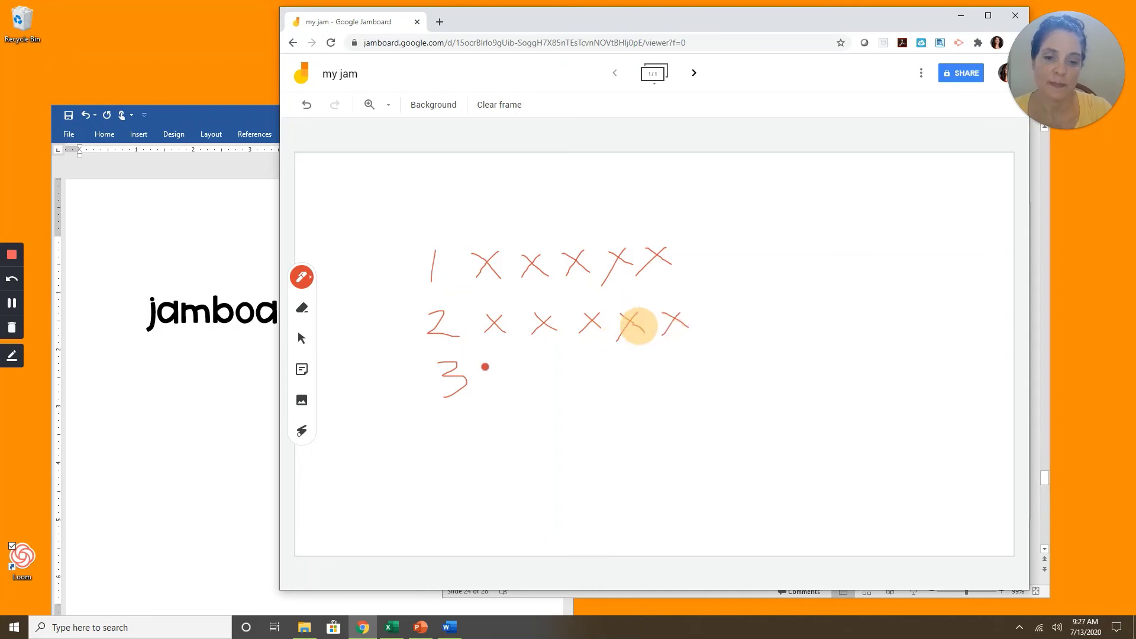
Fill the third row with X's and begin writing '3 x 5' beside the array.
mouse_move(486, 362)
left_mouse_down()
mouse_move(506, 386)
mouse_move(501, 362)
mouse_move(567, 385)
mouse_move(564, 365)
left_mouse_up()
mouse_move(590, 358)
left_mouse_down()
mouse_move(607, 381)
mouse_move(591, 384)
left_mouse_up()
mouse_move(626, 362)
left_mouse_down()
mouse_move(654, 385)
mouse_move(630, 388)
mouse_move(702, 382)
mouse_move(670, 388)
left_mouse_up()
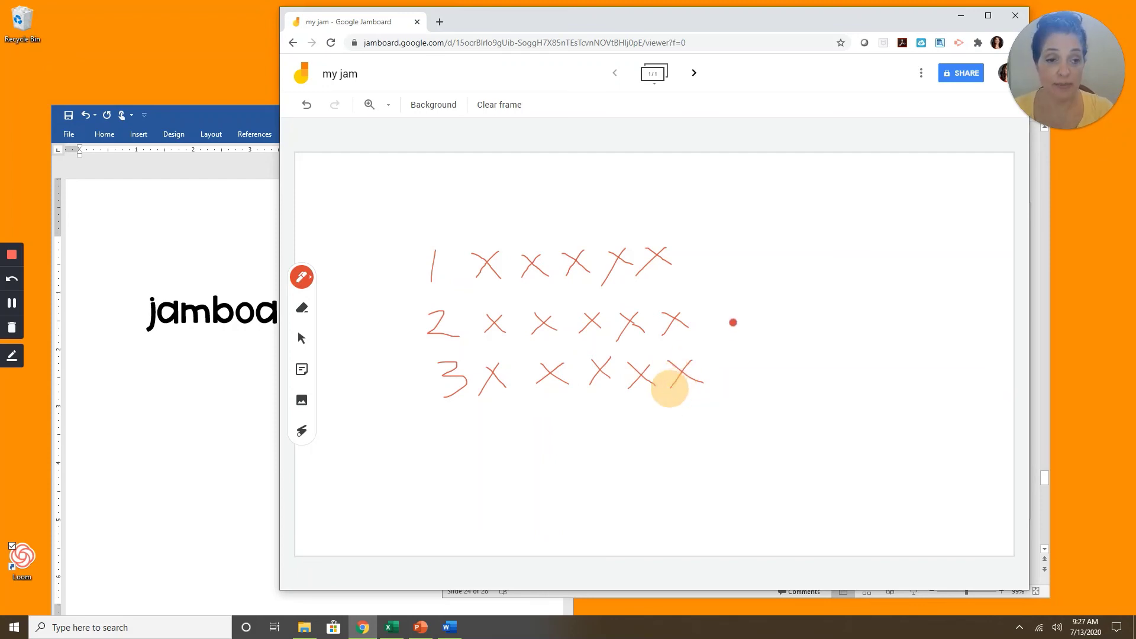
mouse_move(734, 322)
left_mouse_down()
mouse_move(745, 345)
mouse_move(729, 346)
mouse_move(796, 342)
mouse_move(771, 350)
left_mouse_up()
mouse_move(809, 313)
left_mouse_down()
mouse_move(806, 340)
mouse_move(819, 308)
mouse_move(864, 324)
left_mouse_up()
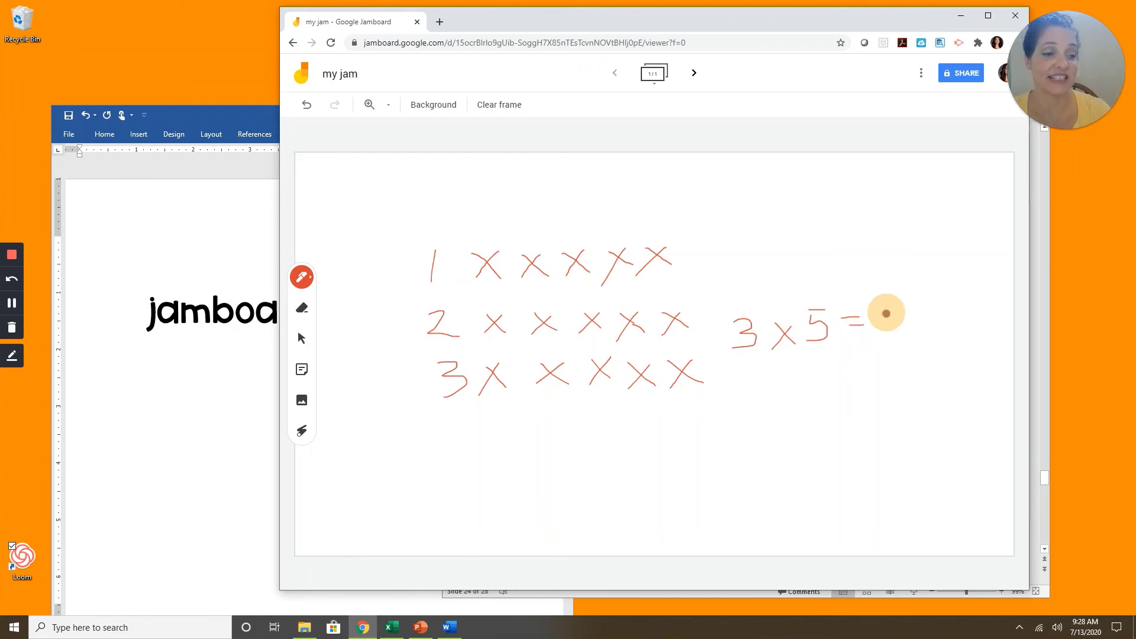
Write '15' after the equals sign so the red equation reads '3 x 5 = 15', checking the PowerPoint slide.
mouse_move(885, 315)
left_mouse_down()
mouse_move(884, 342)
mouse_move(899, 323)
mouse_move(918, 325)
mouse_move(903, 342)
mouse_move(920, 313)
left_mouse_up()
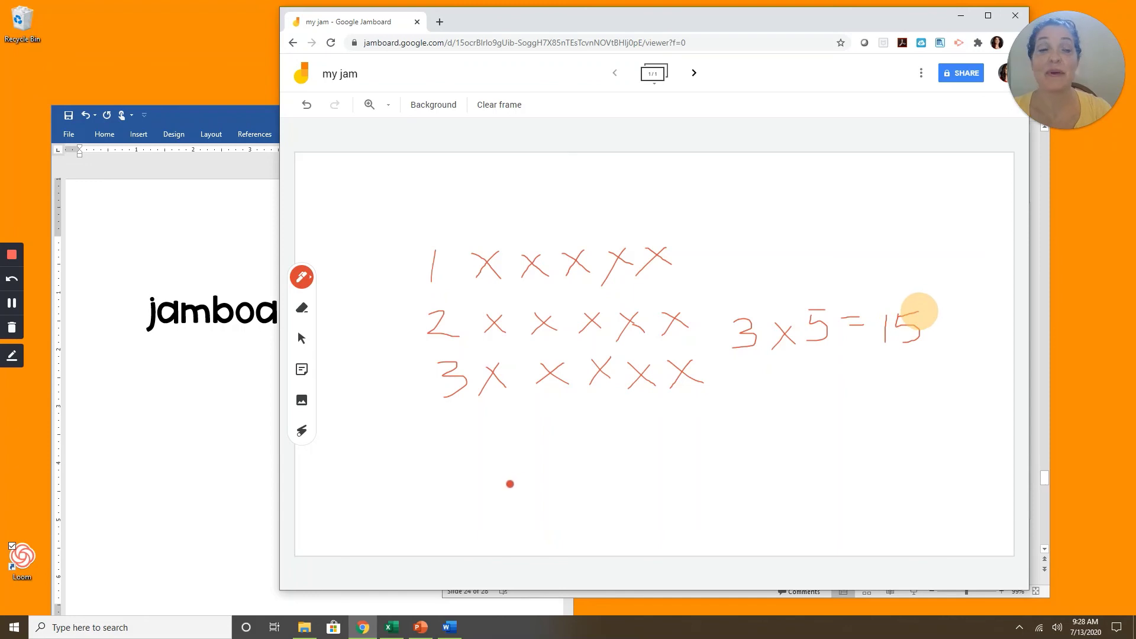
left_click(420, 629)
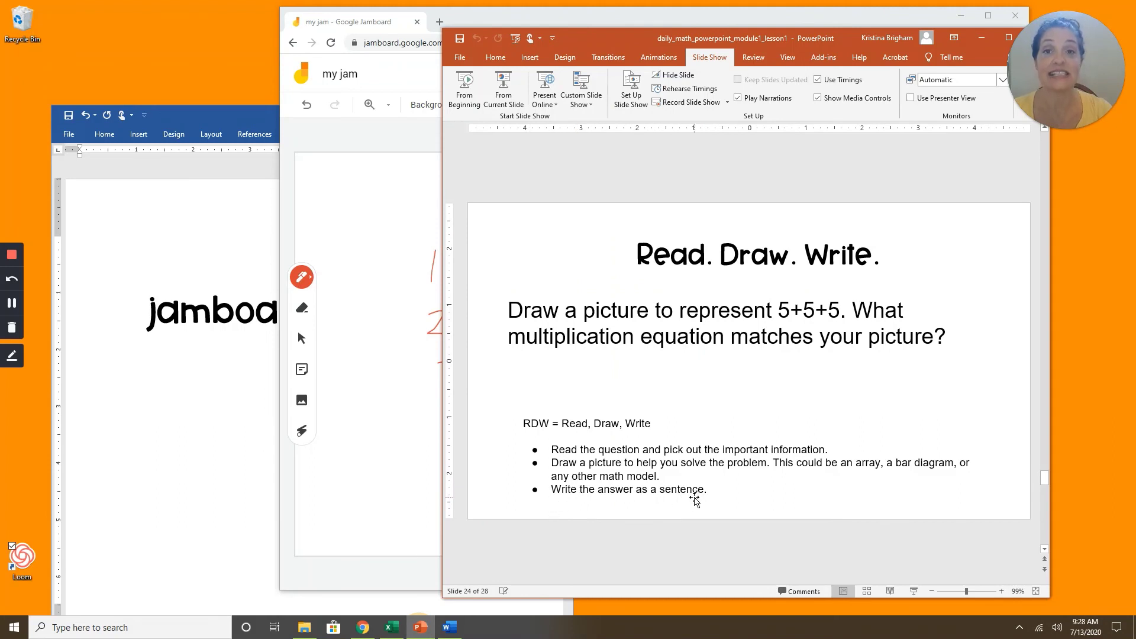
left_click(465, 19)
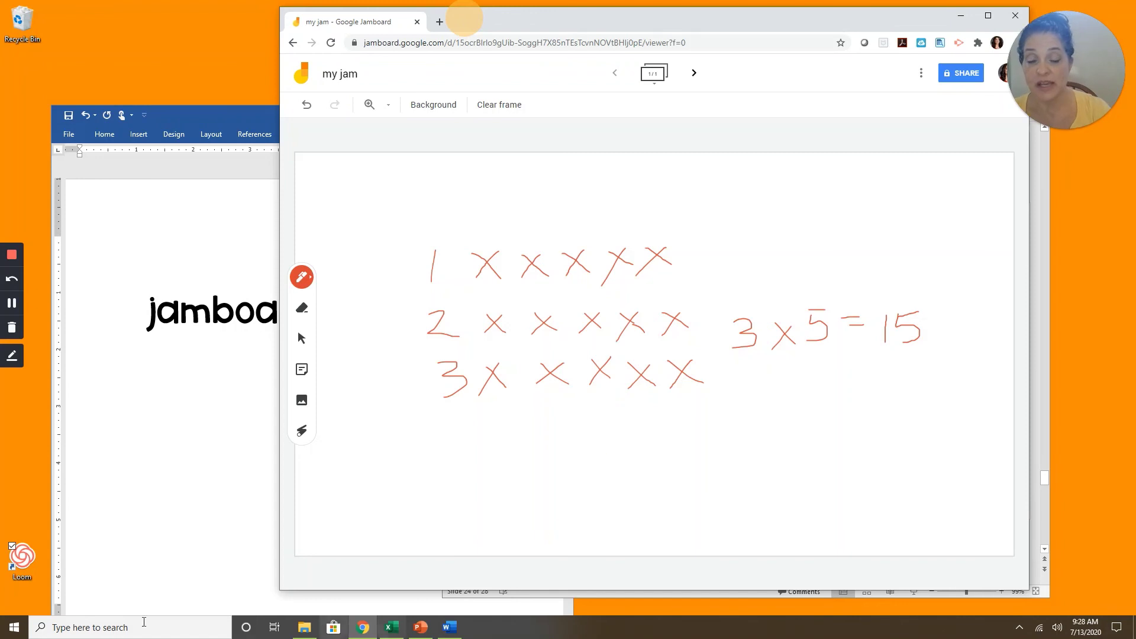
Create a blue sticky note reading 'My equation is 3 x 5 = 15 because there are 3 gooups of 5. I counted by 5 three times'.
left_click(302, 370)
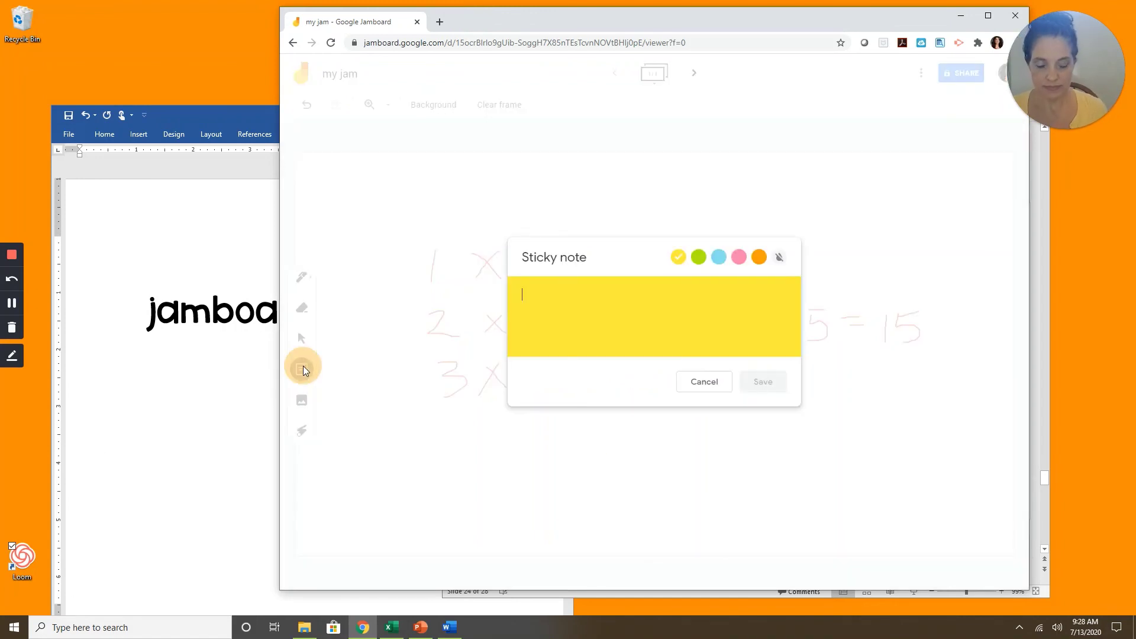
type("M")
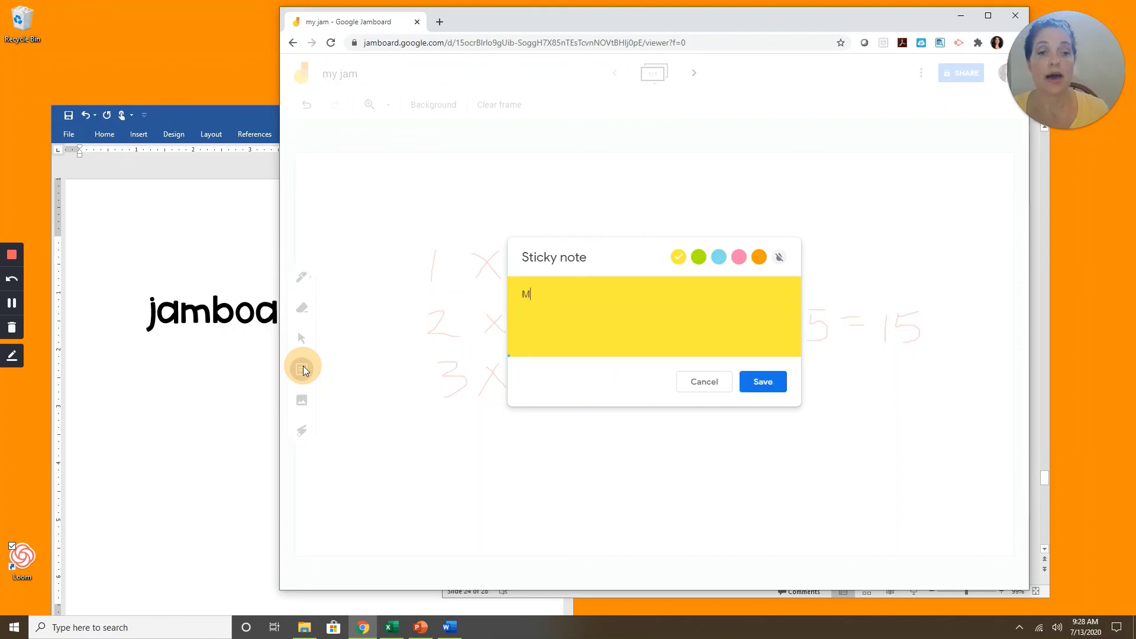
type("y equation i")
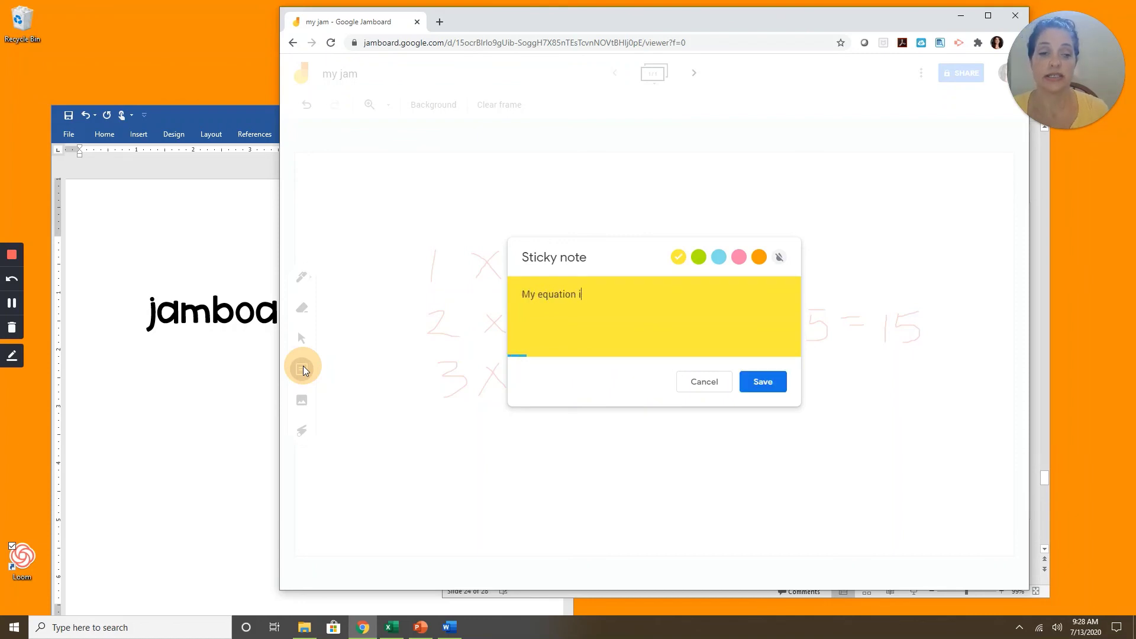
type("s 3 x")
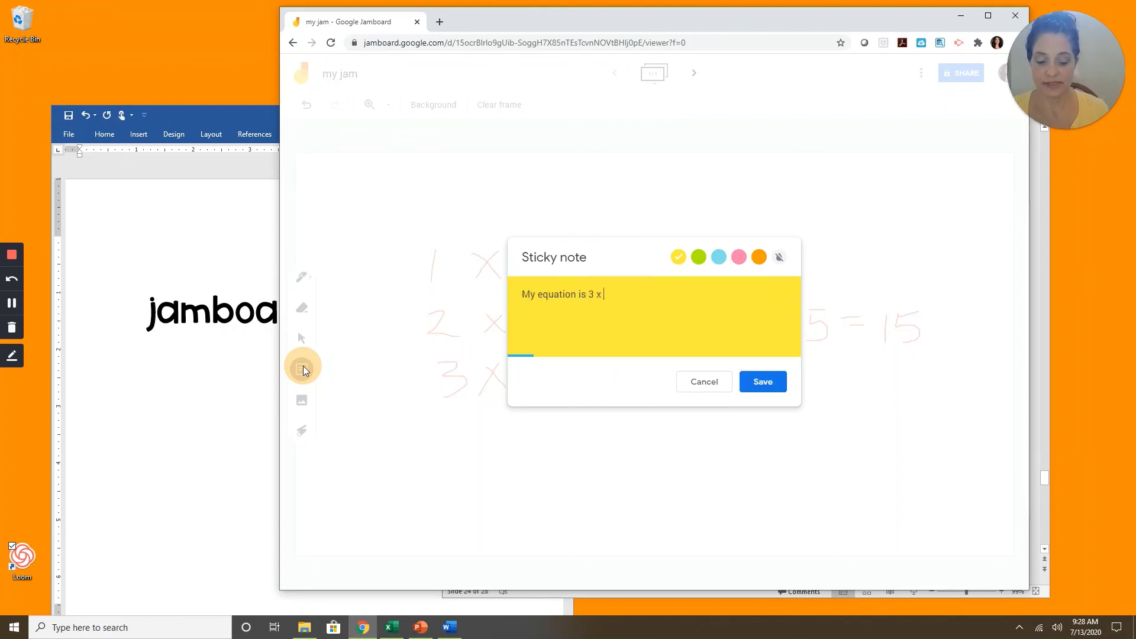
type(" 5 ")
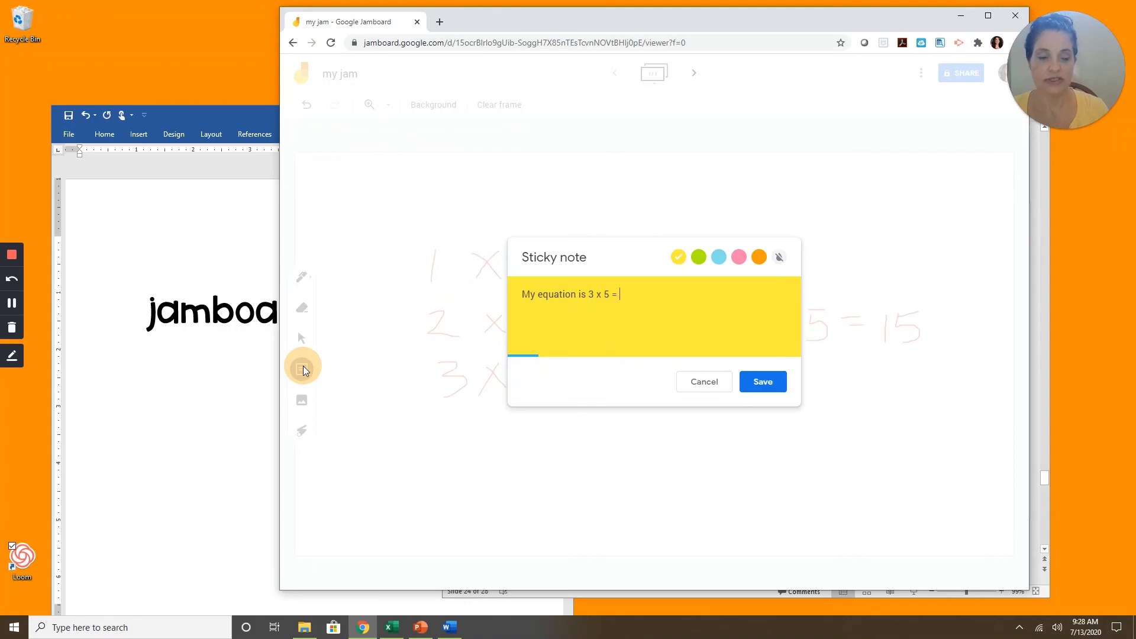
type("= 15")
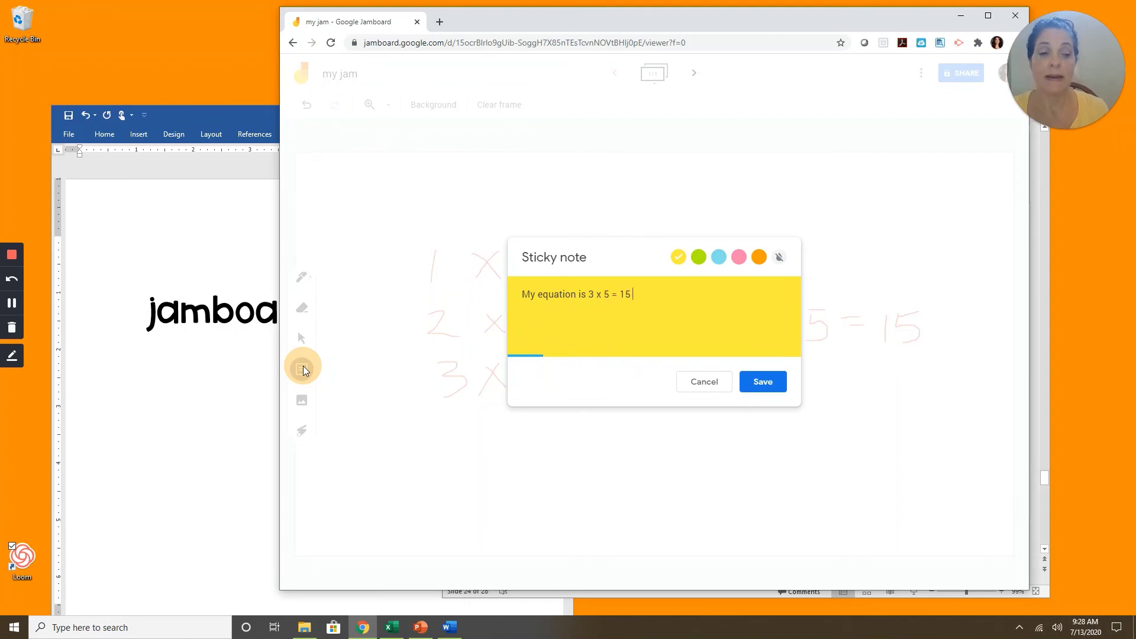
type(" because")
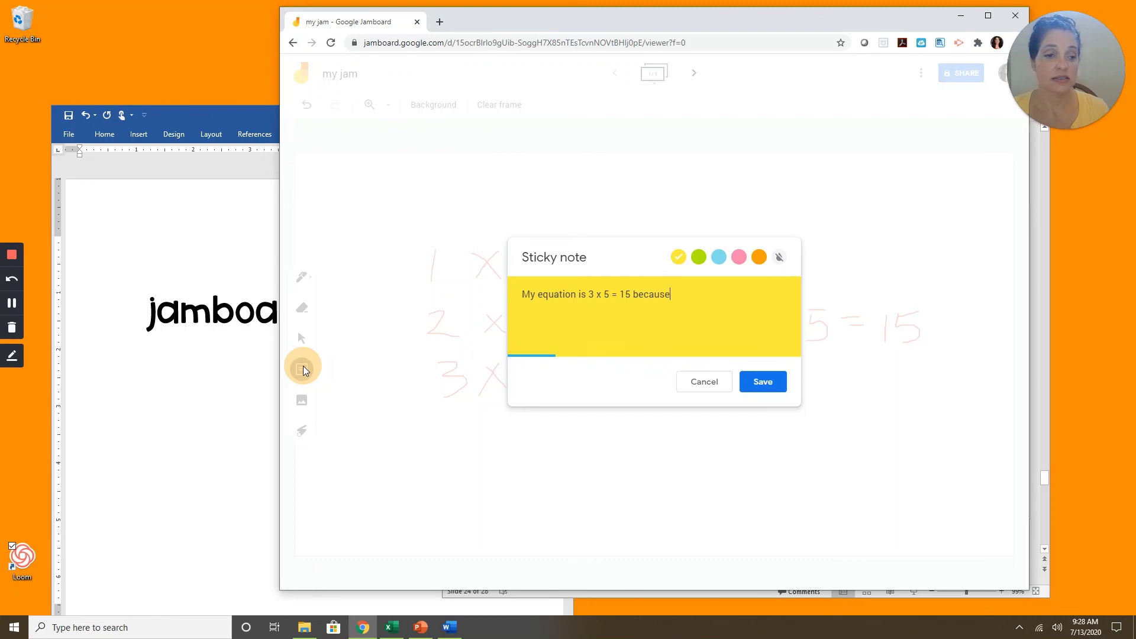
type(" there")
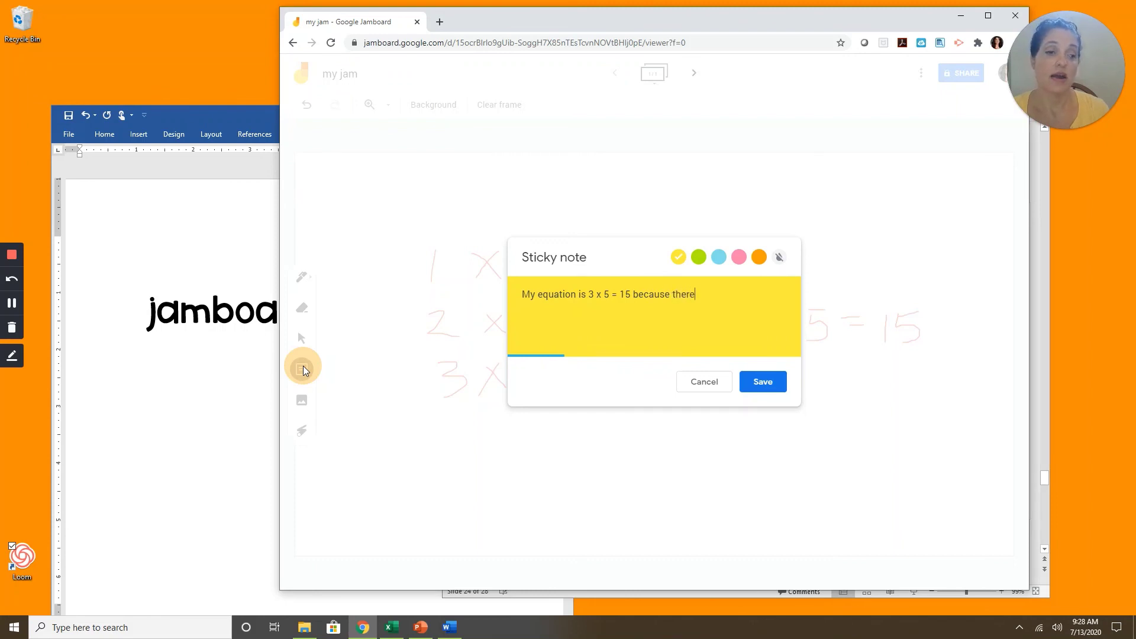
type(" are 3 g")
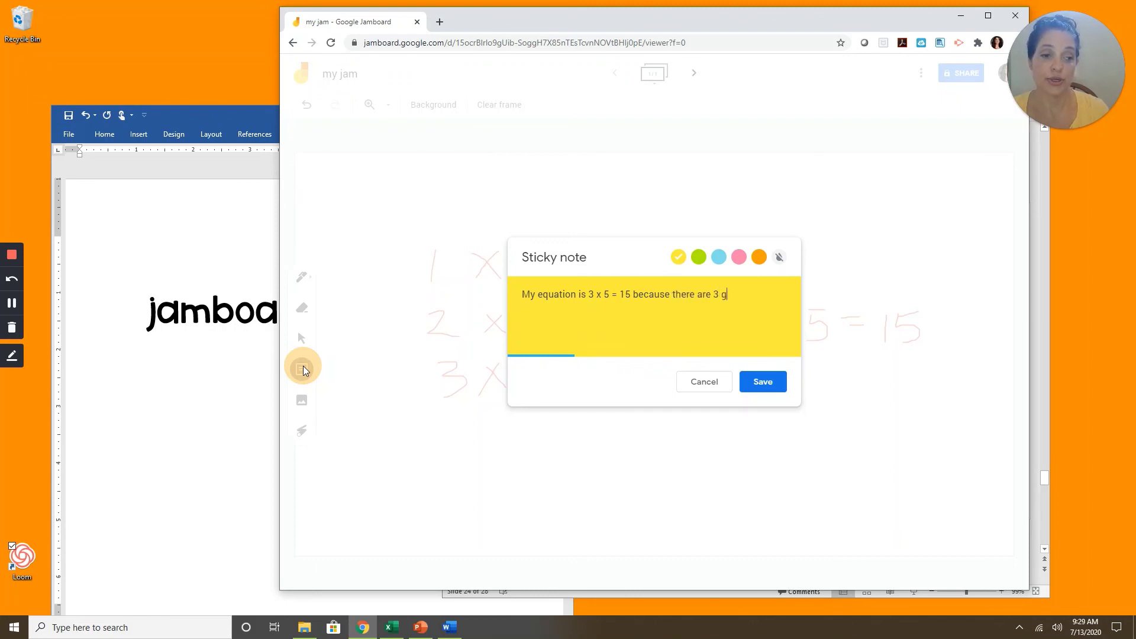
type("ooups of 5. ")
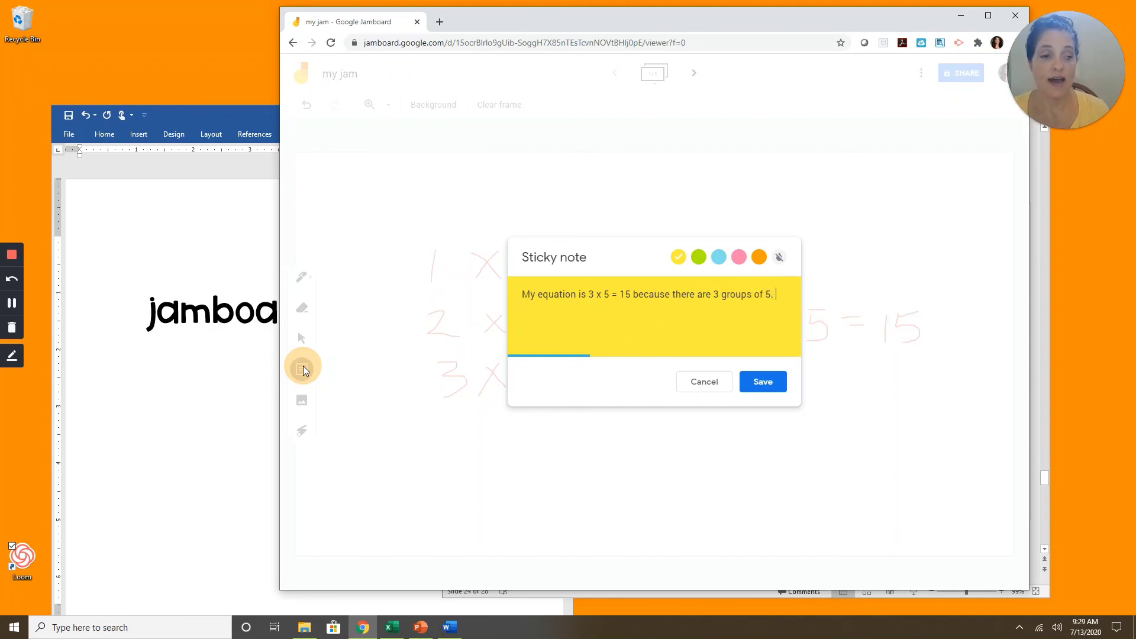
type("I counted by ")
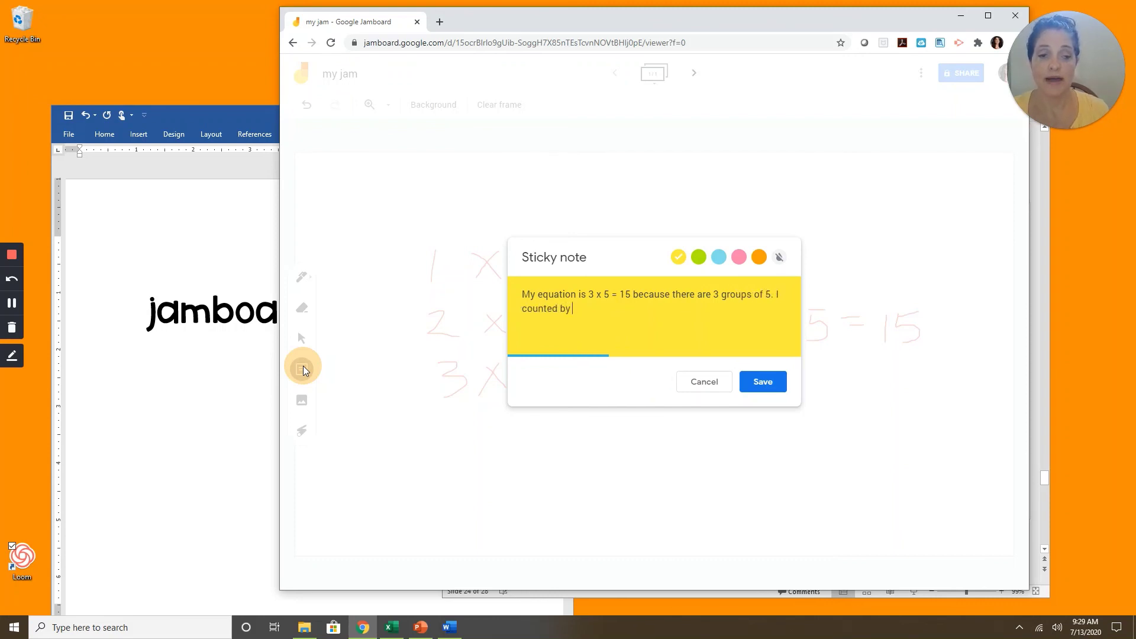
type("5 three times an")
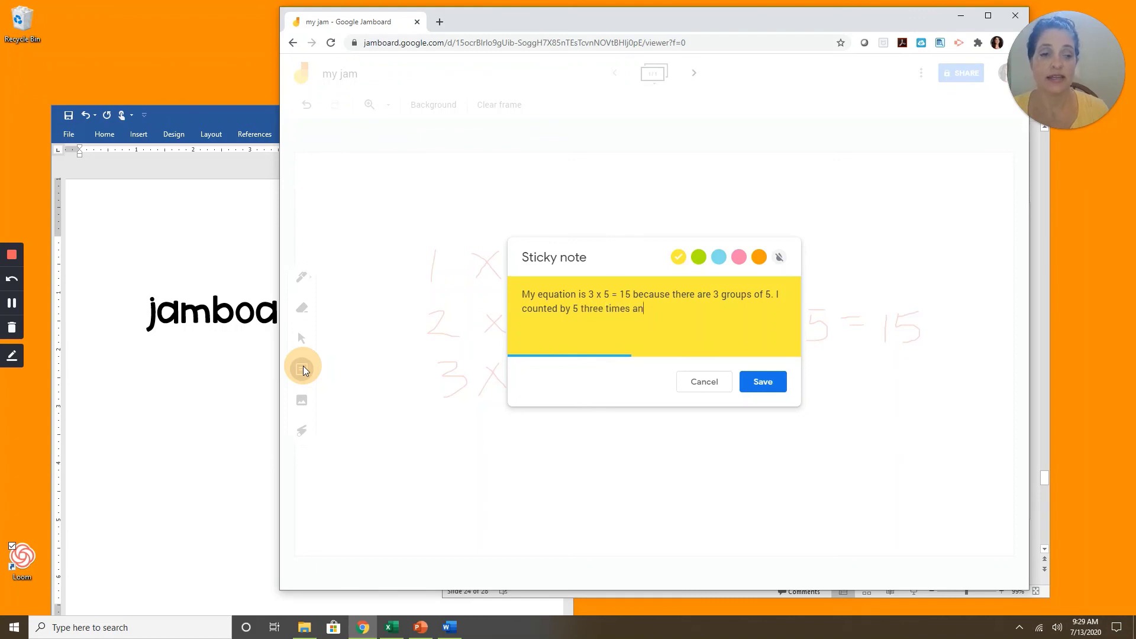
type("d the product")
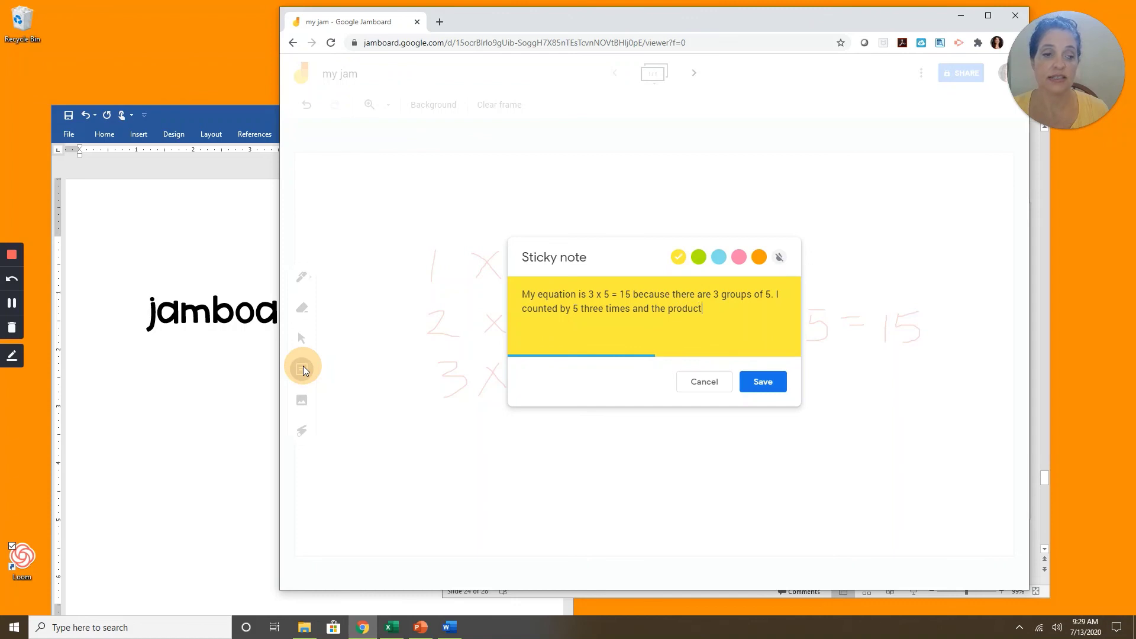
type(" is 15.")
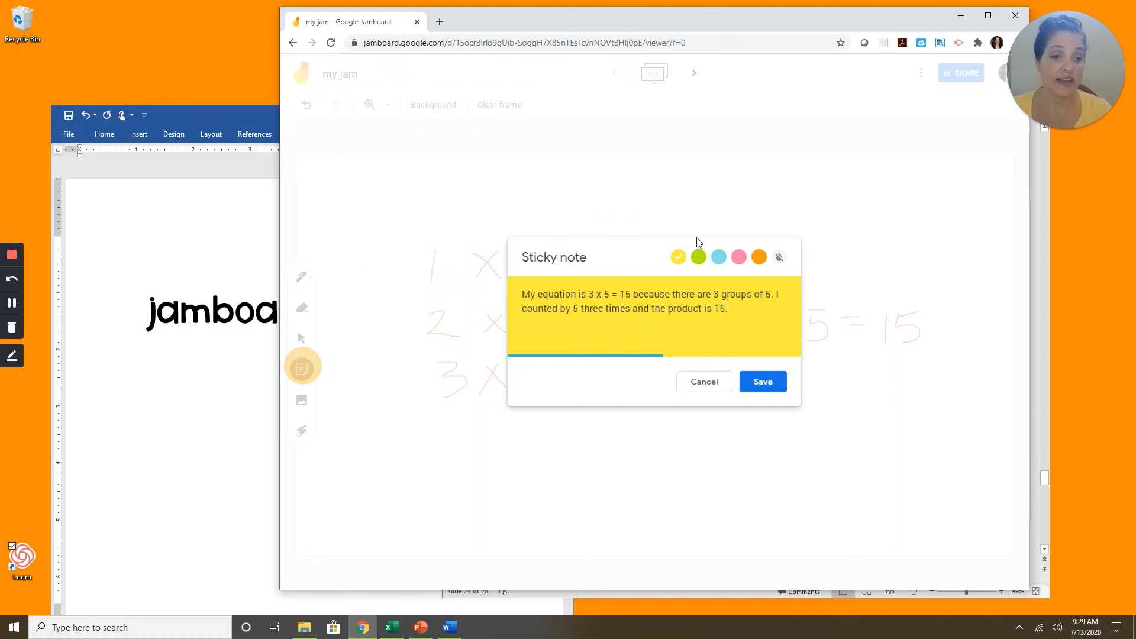
left_click(698, 258)
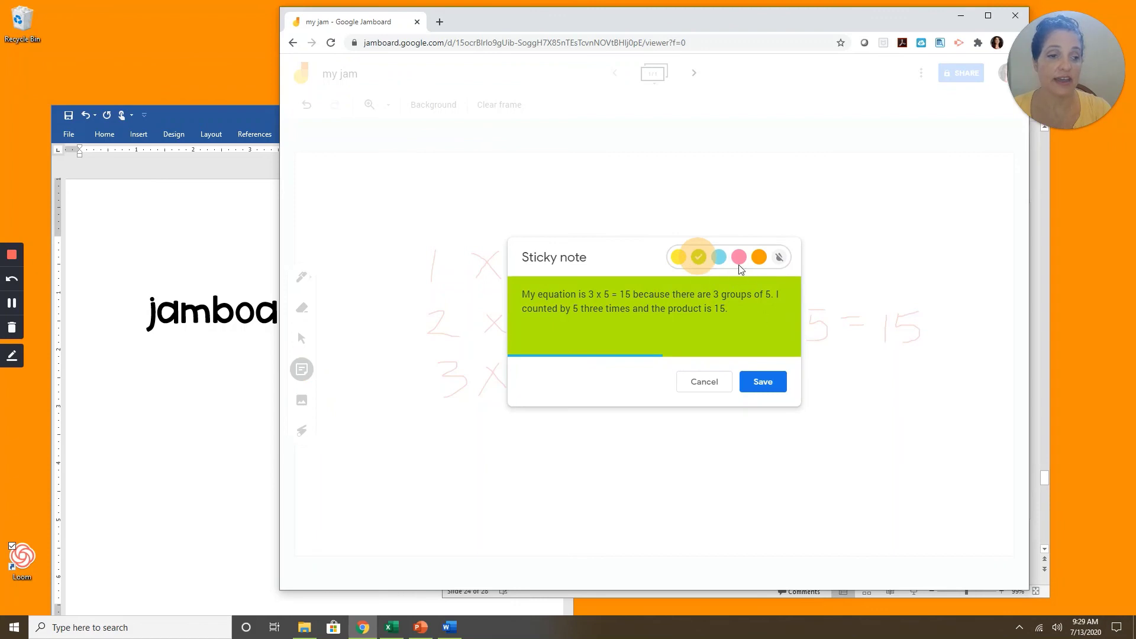
left_click(738, 258)
left_click(718, 257)
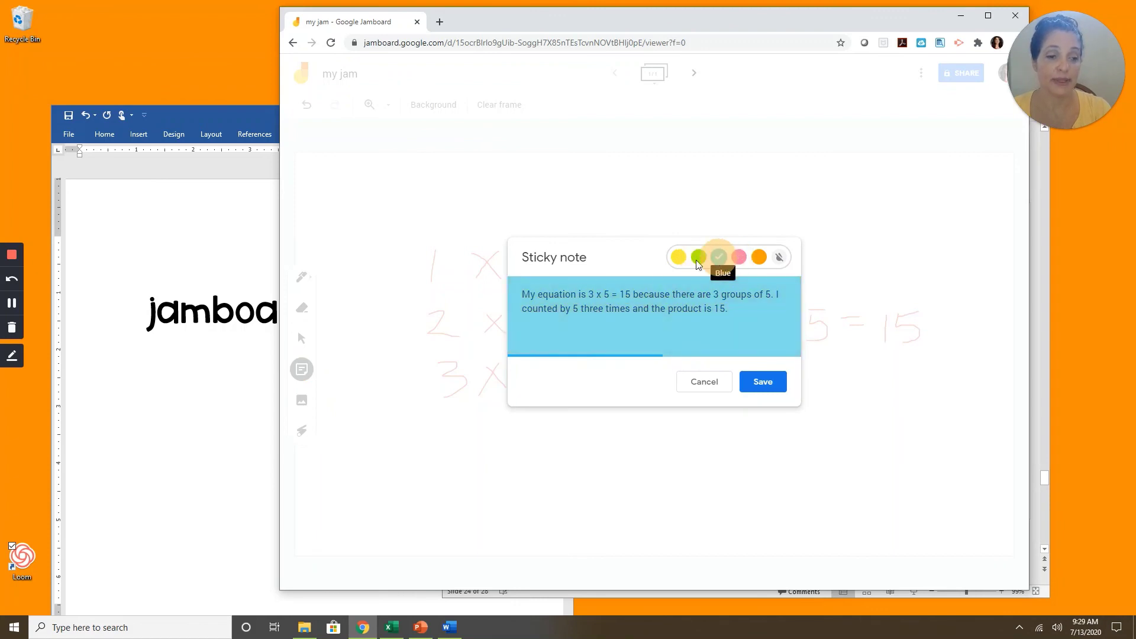
Save the blue note, enlarge it so its text grows, and move it below the X array.
left_click(772, 380)
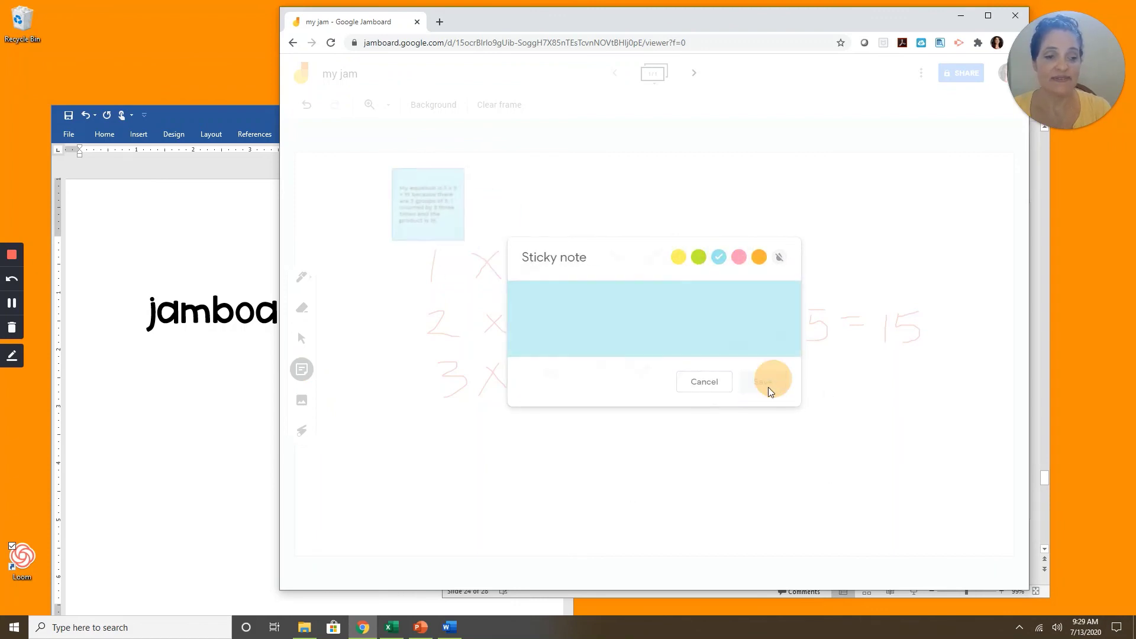
left_click(719, 383)
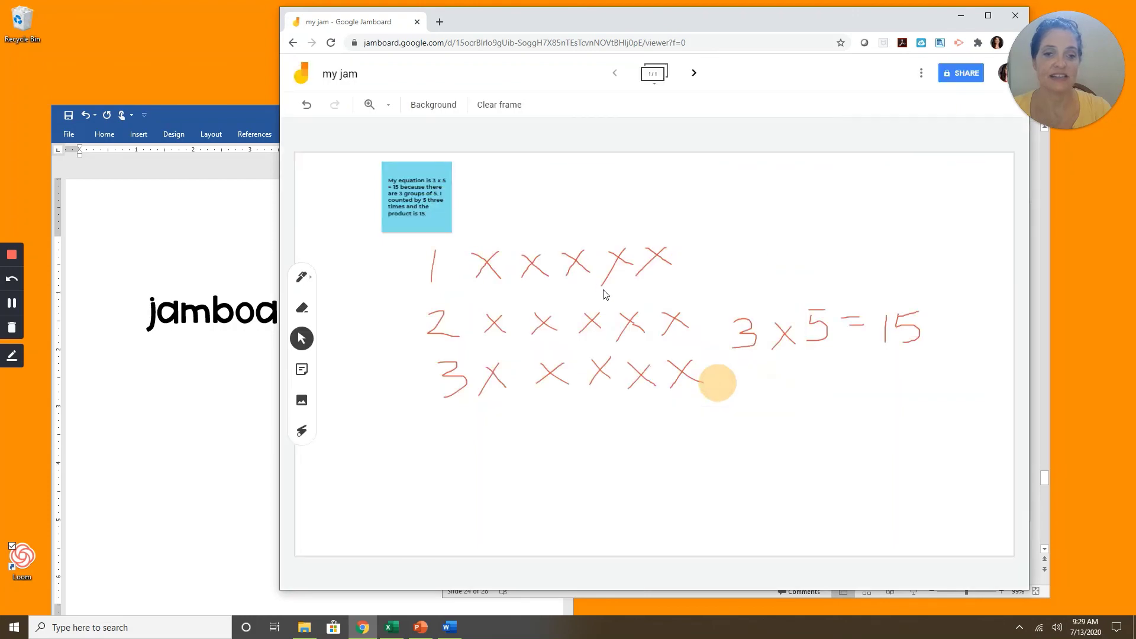
left_click(421, 188)
left_click_drag(454, 234, 499, 278)
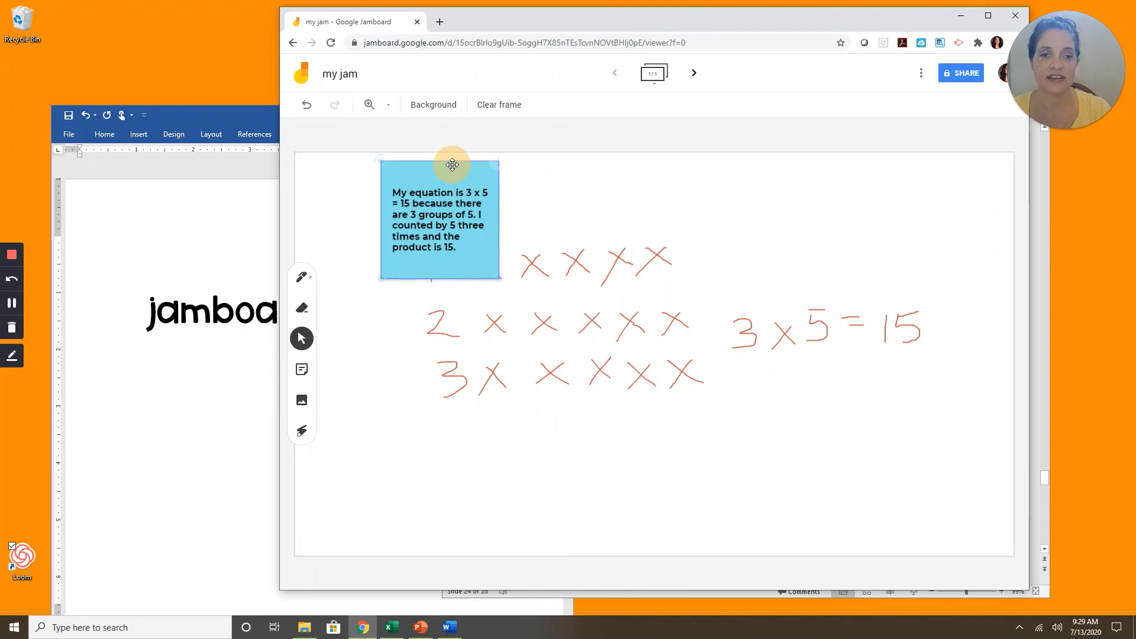
left_click_drag(452, 165, 557, 411)
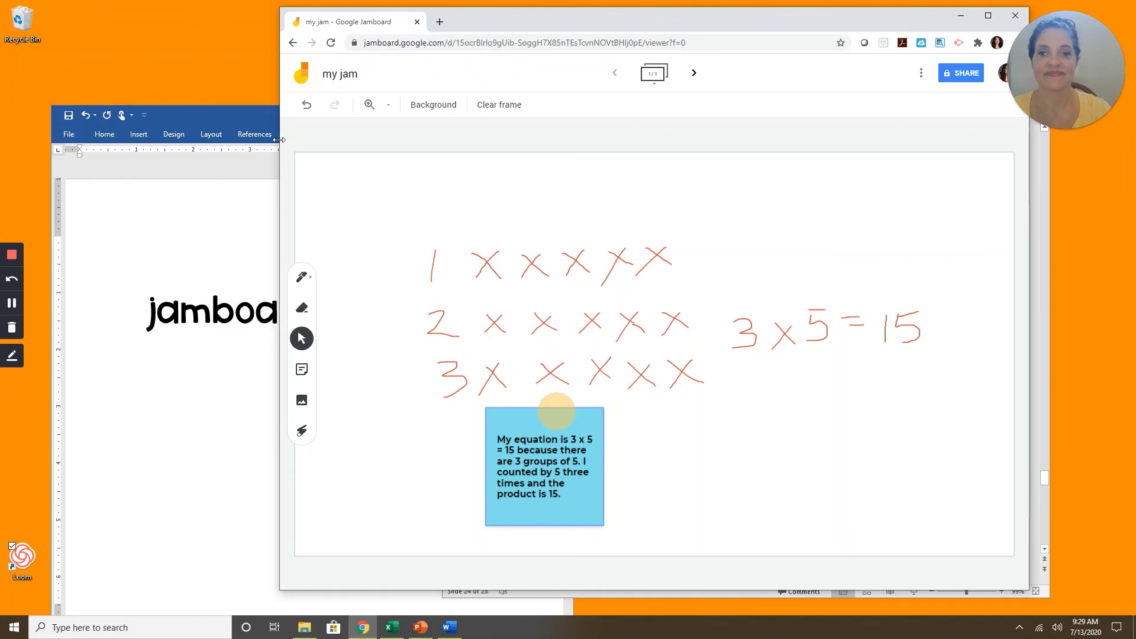
Bring PowerPoint forward and run the 'Read. Draw. Write.' slide as a slideshow from the current slide.
left_click(419, 629)
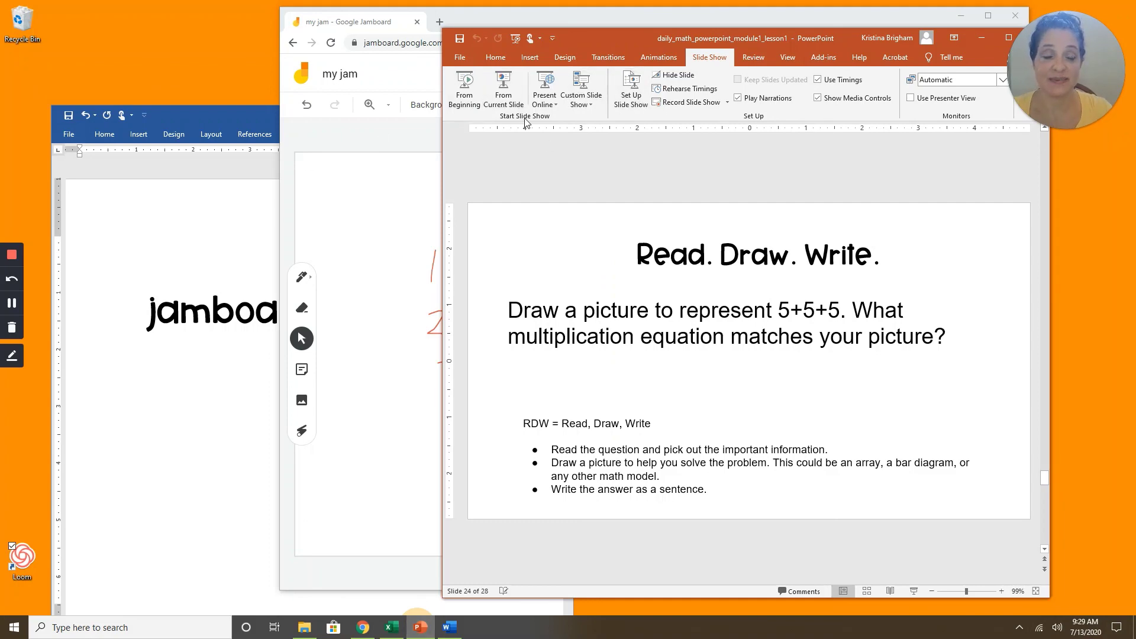
left_click(505, 87)
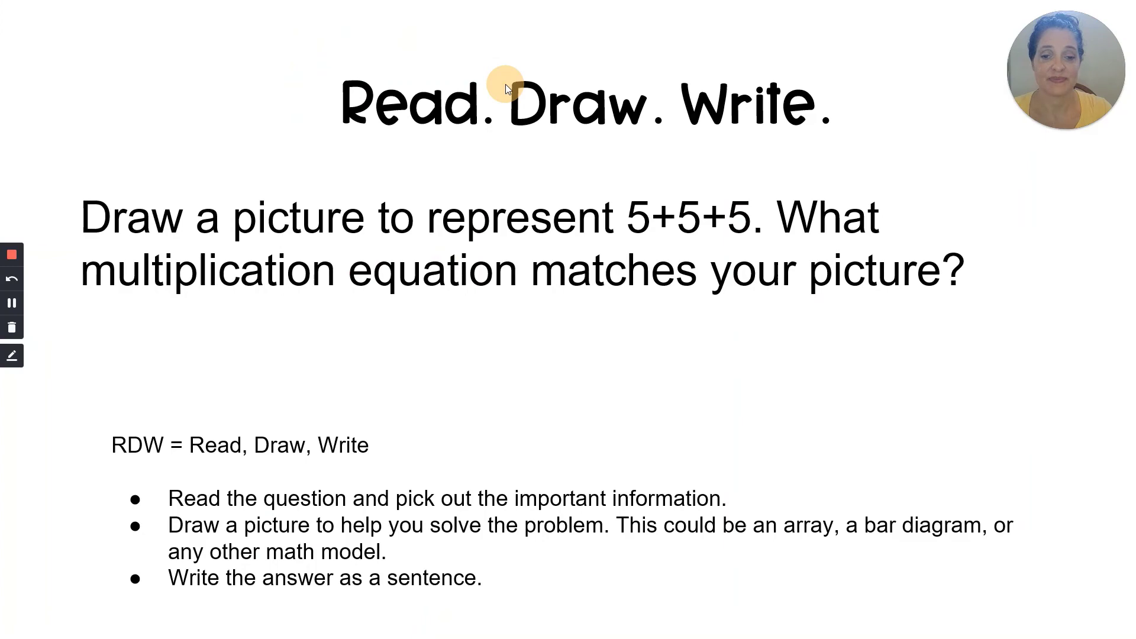